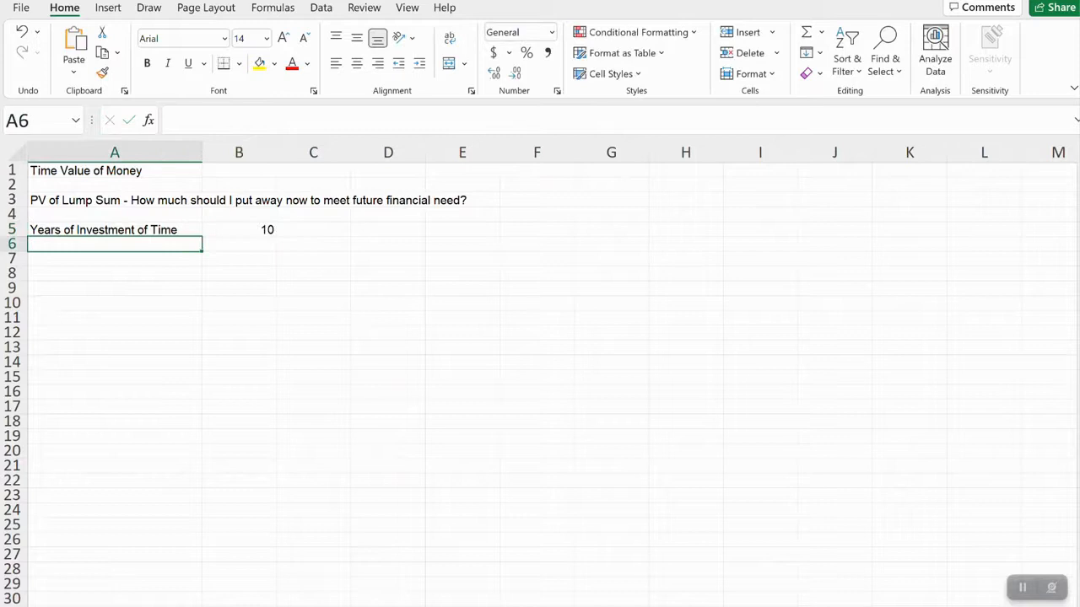
- Add an "Interest Rate" label in A6 with 5% in B6
type("Interest")
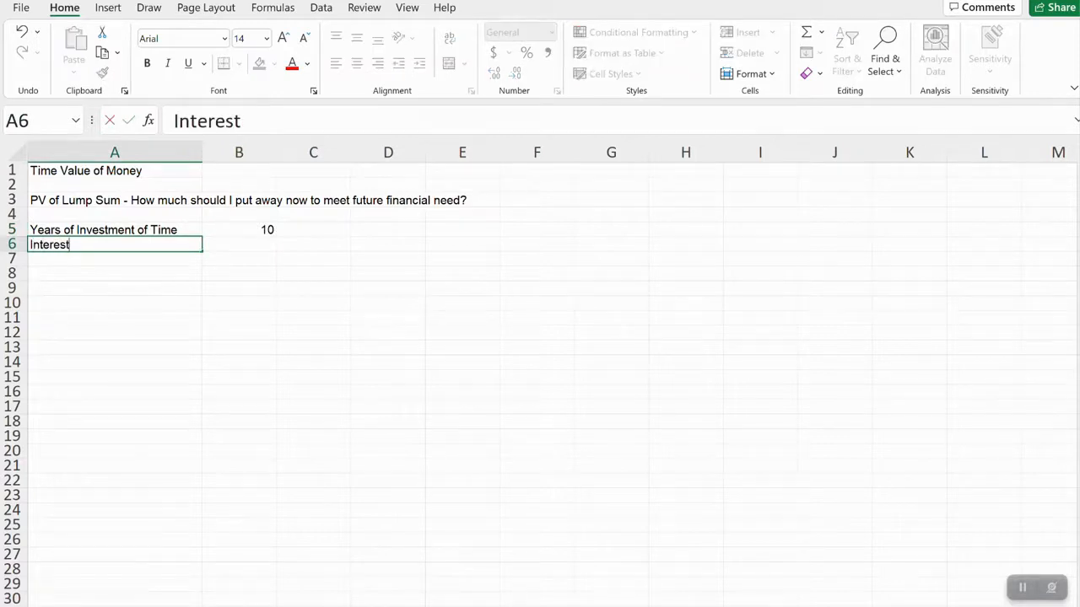
type(" Rate")
key("Tab")
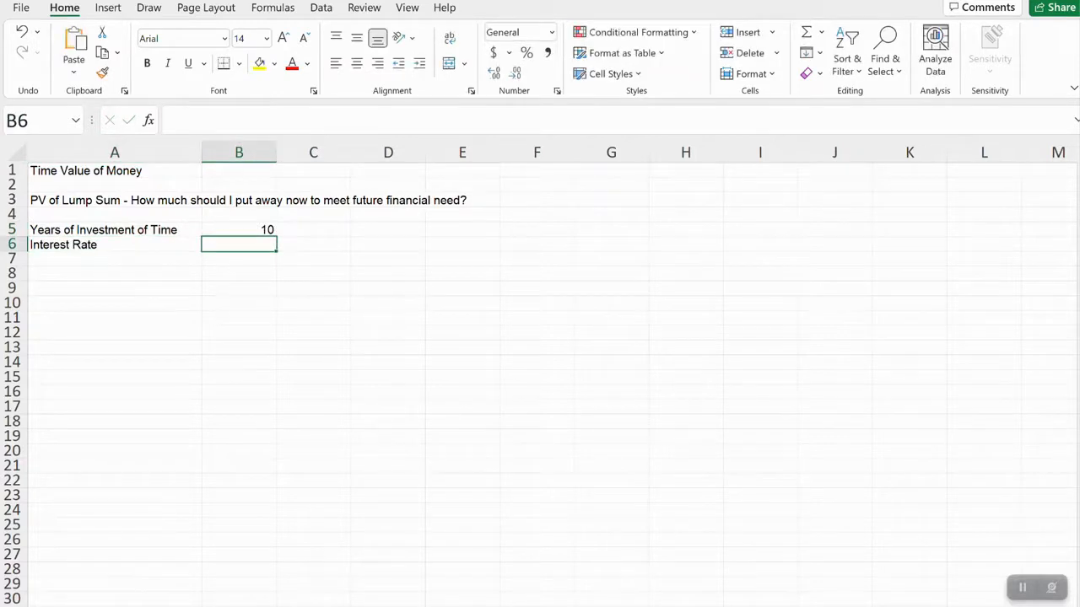
type("5%")
key("Return")
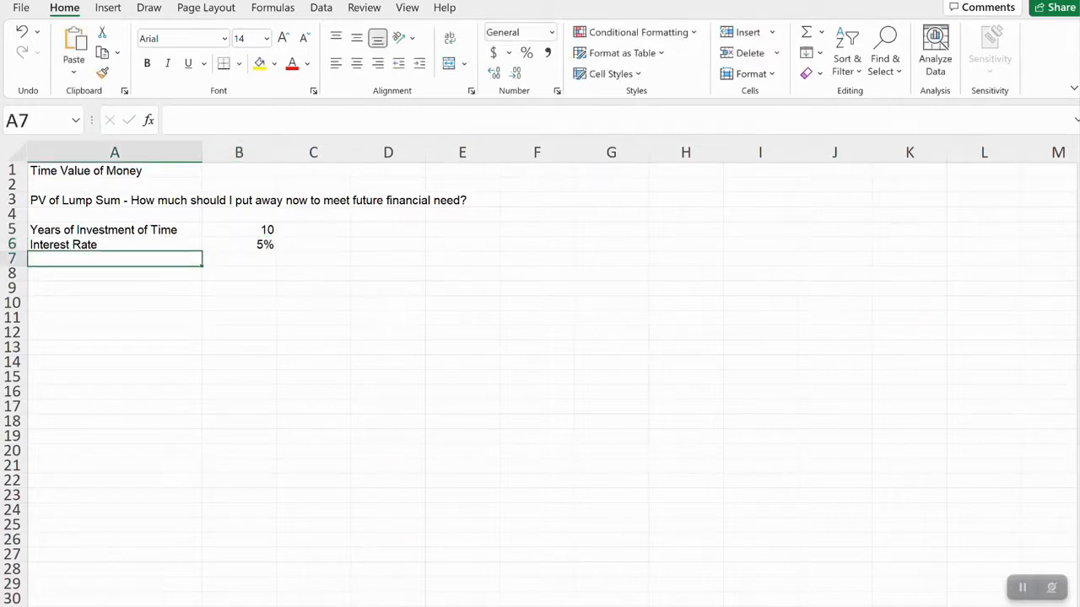
- Add a "Savings Goal/Future Amount" label in A7 with 100000 in B7
type("Savings Goal/Future ")
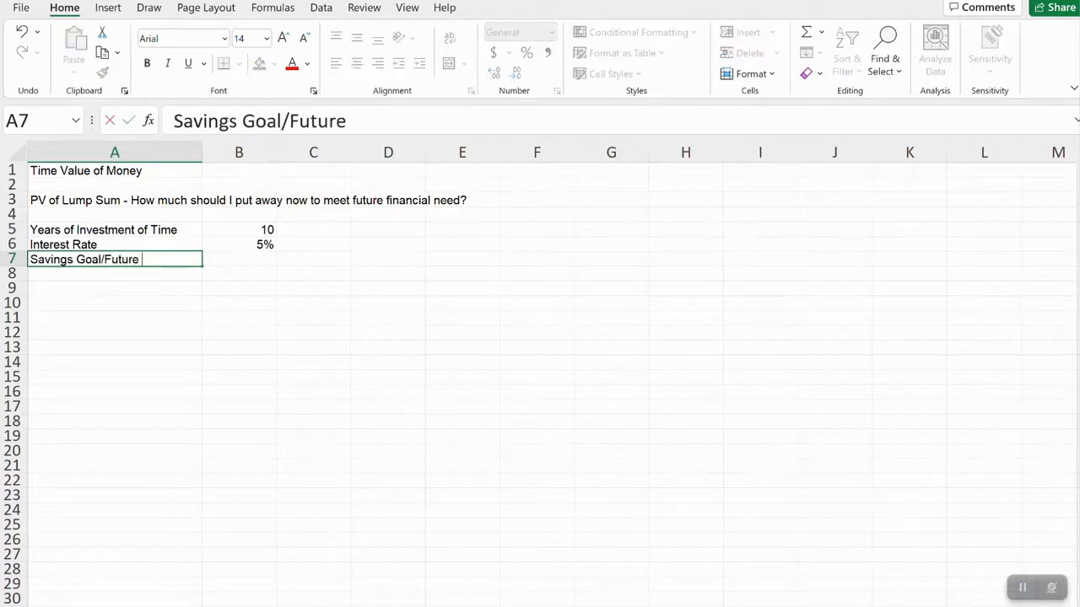
type("Amount")
key("Tab")
type("100,")
key("BackSpace")
type("00")
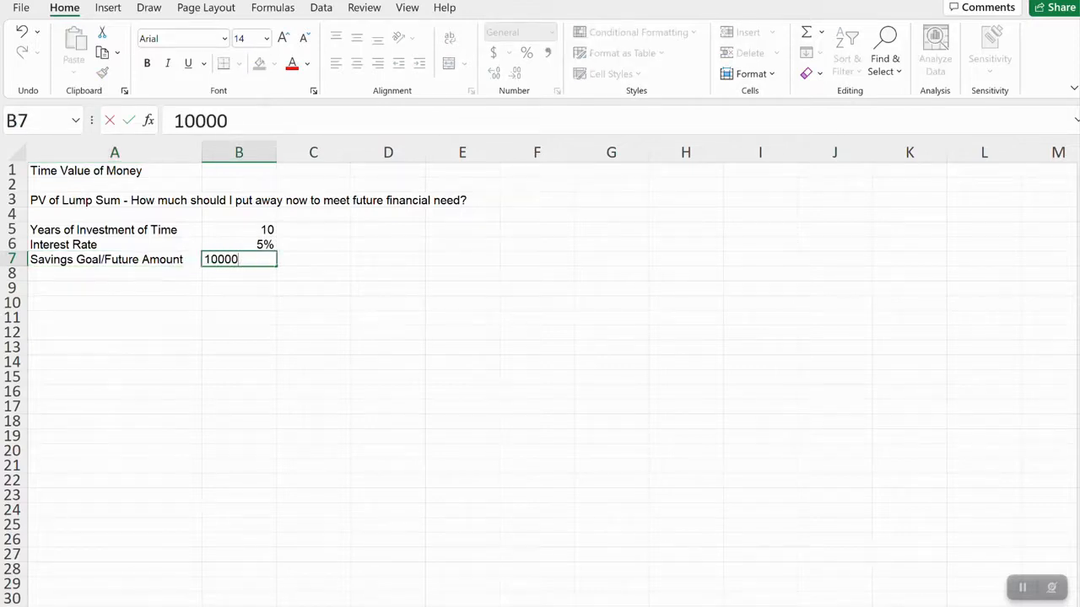
type("0")
key("Return")
- Label cell A9 "PV of Future Spend", leaving row 8 blank
key("Return")
type("PV")
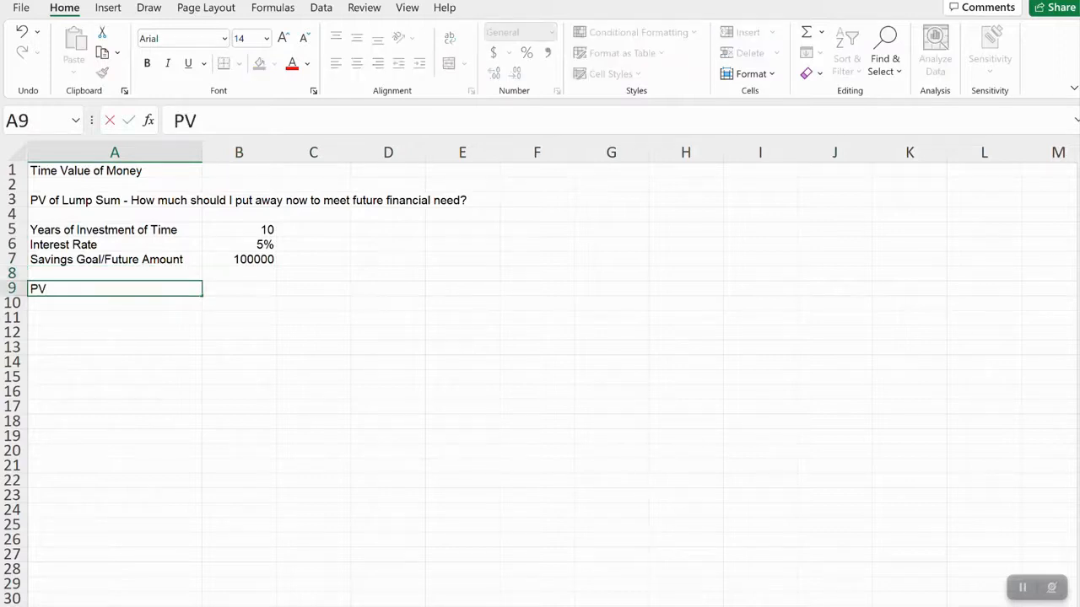
type(" of Future Spend")
key("Tab")
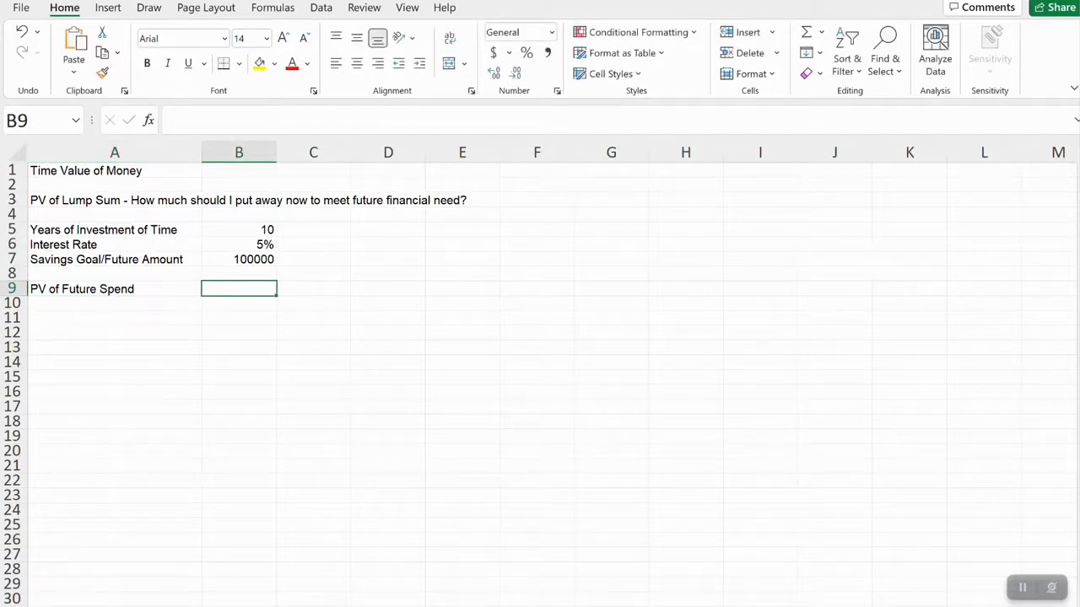
- Calculate the present value of the savings goal in B9 with the formula =PV(B6,B5,,B7)
type("=")
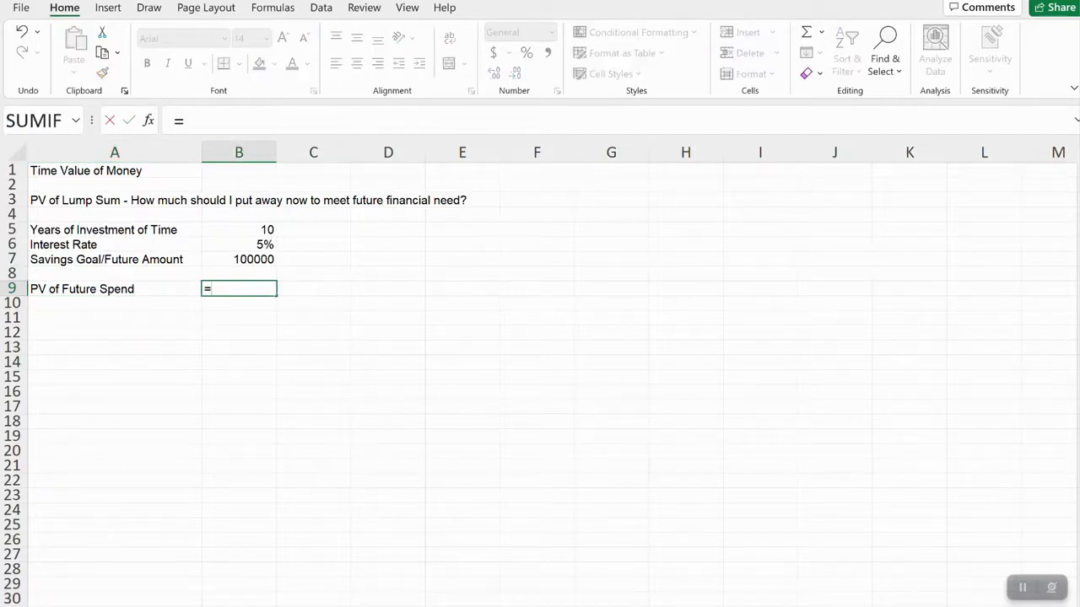
type("PV")
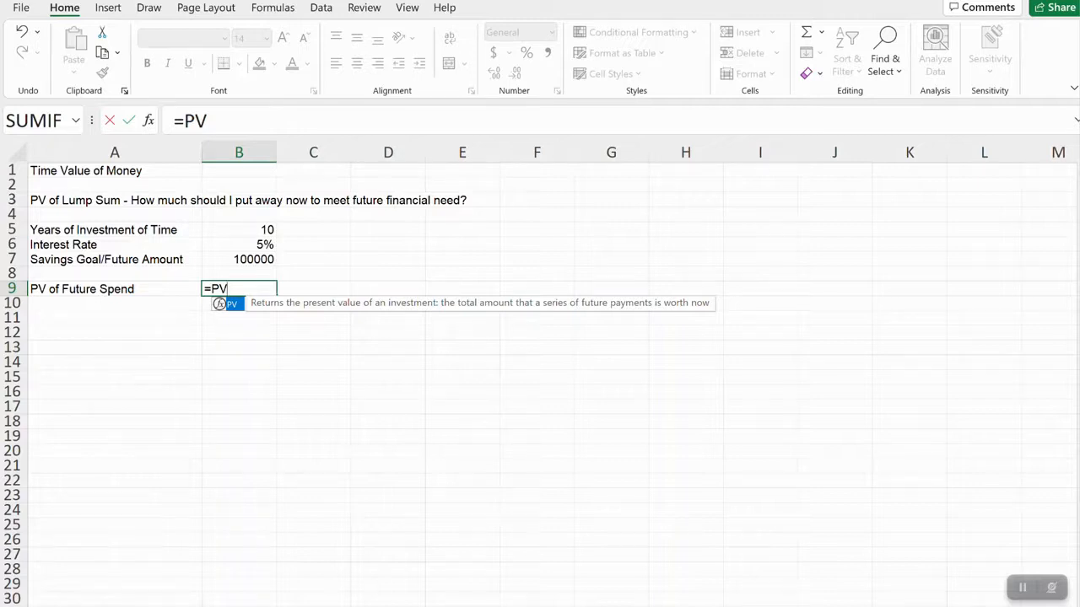
type("(")
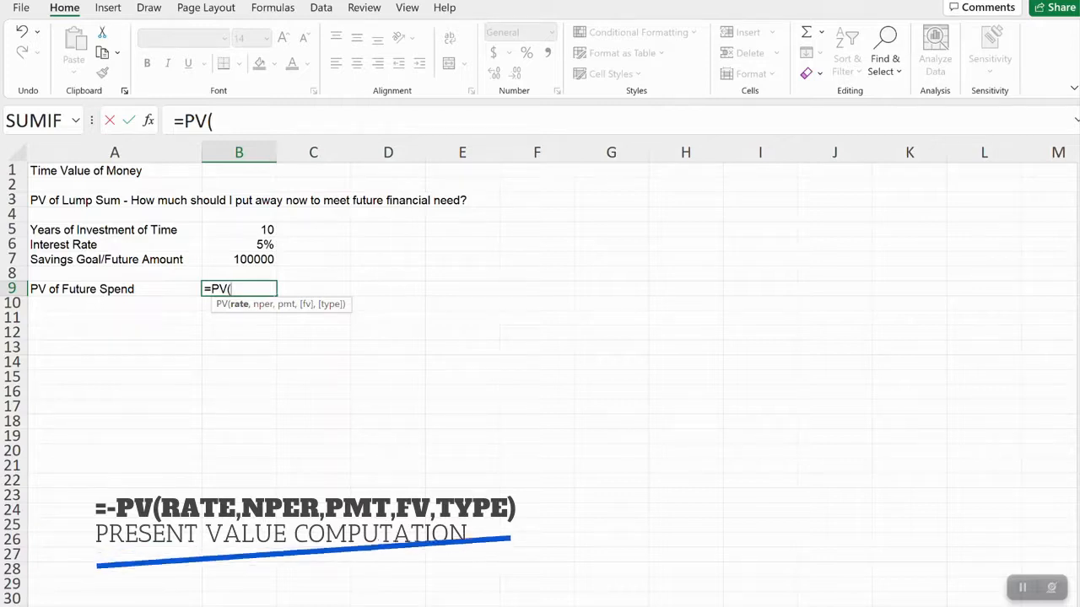
left_click(238, 245)
type(",")
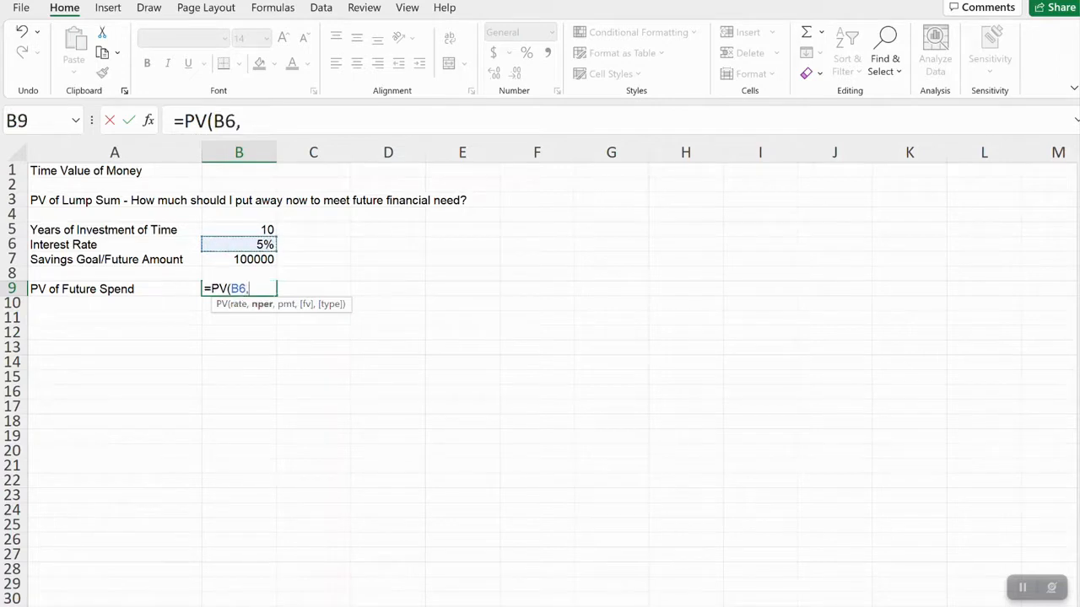
left_click(239, 230)
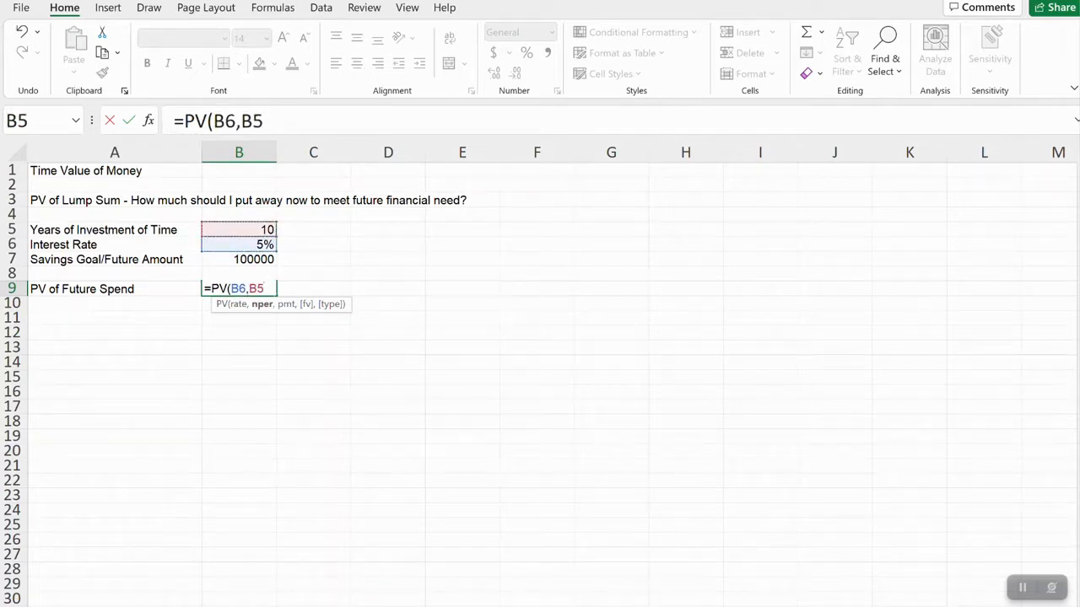
type(",")
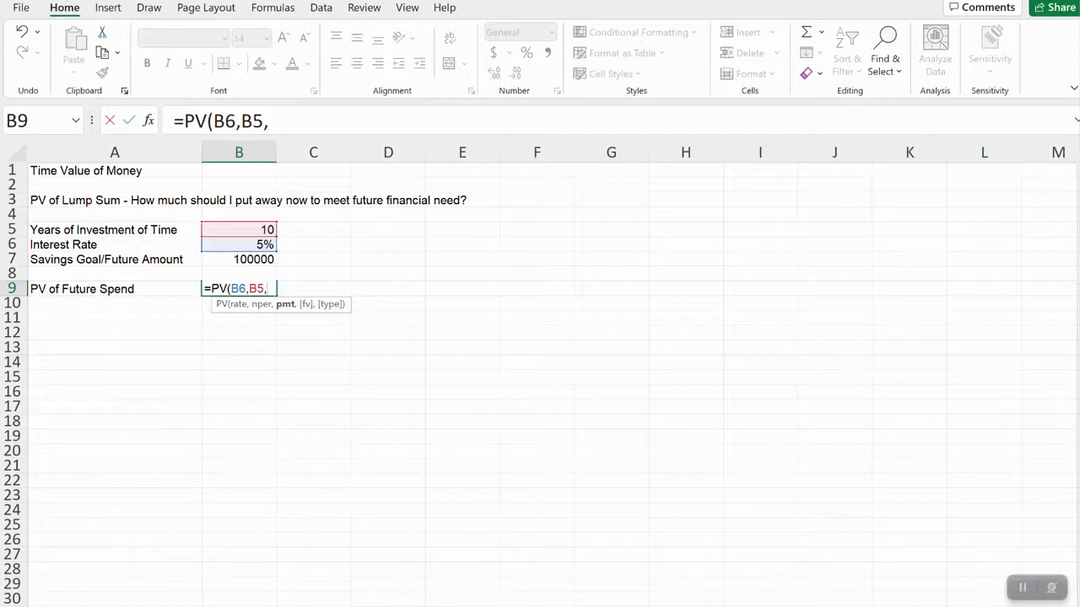
type(",")
left_click(238, 260)
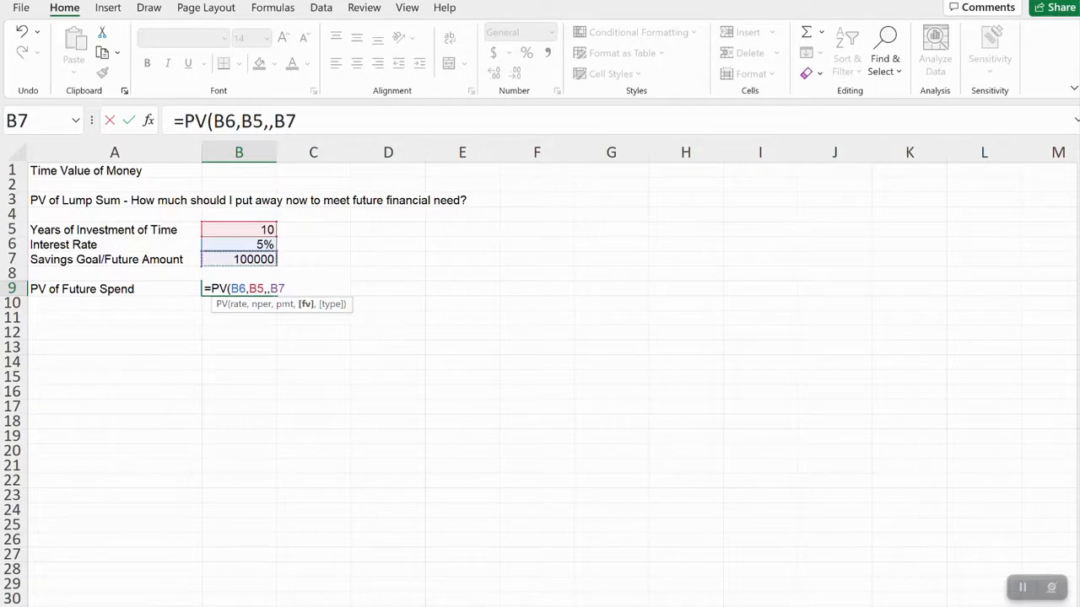
type(")")
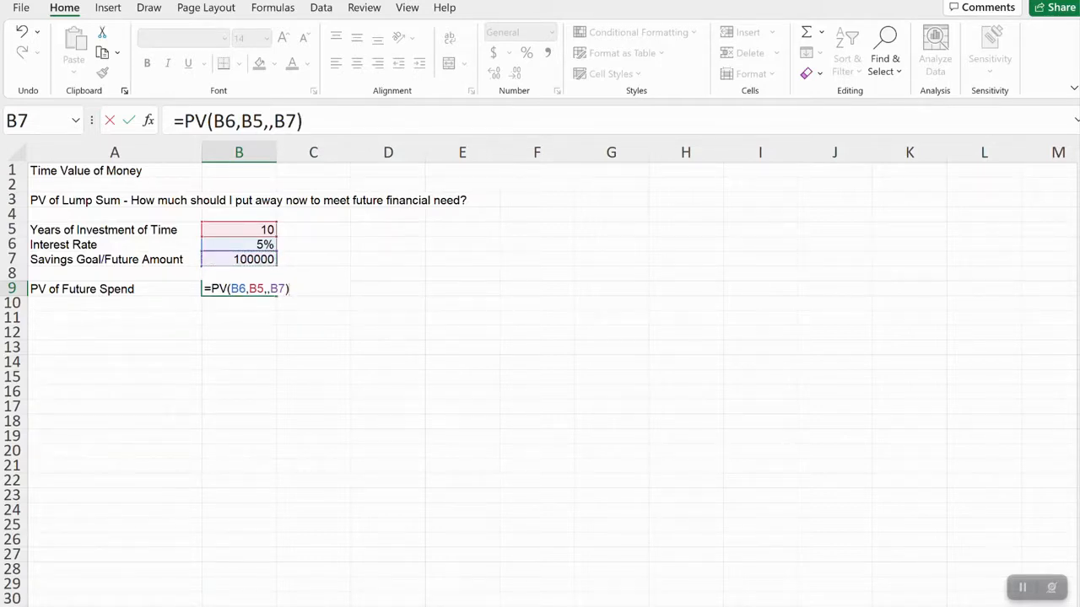
key("Return")
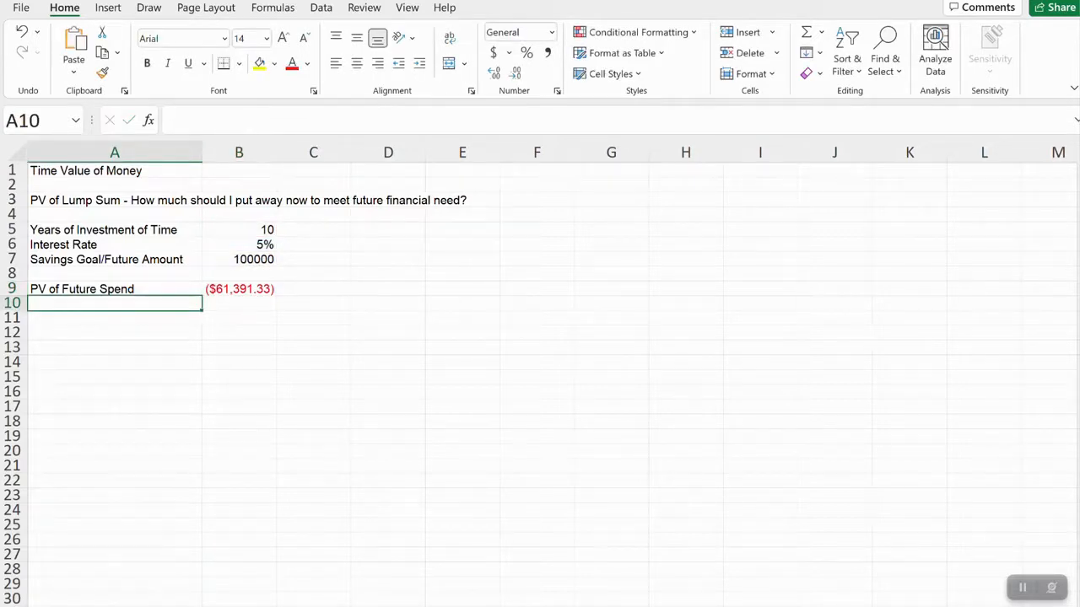
- Format the savings goal in B7 with a thousands separator and no decimals, and change the B9 formula to =-PV(B6,B5,,B7)
key("Right")
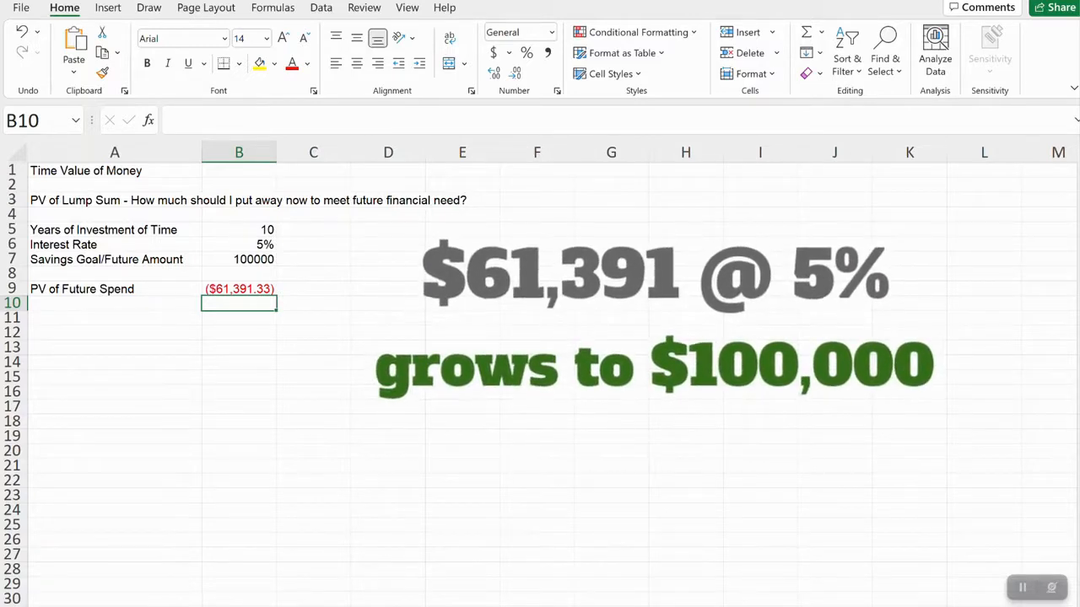
left_click(239, 260)
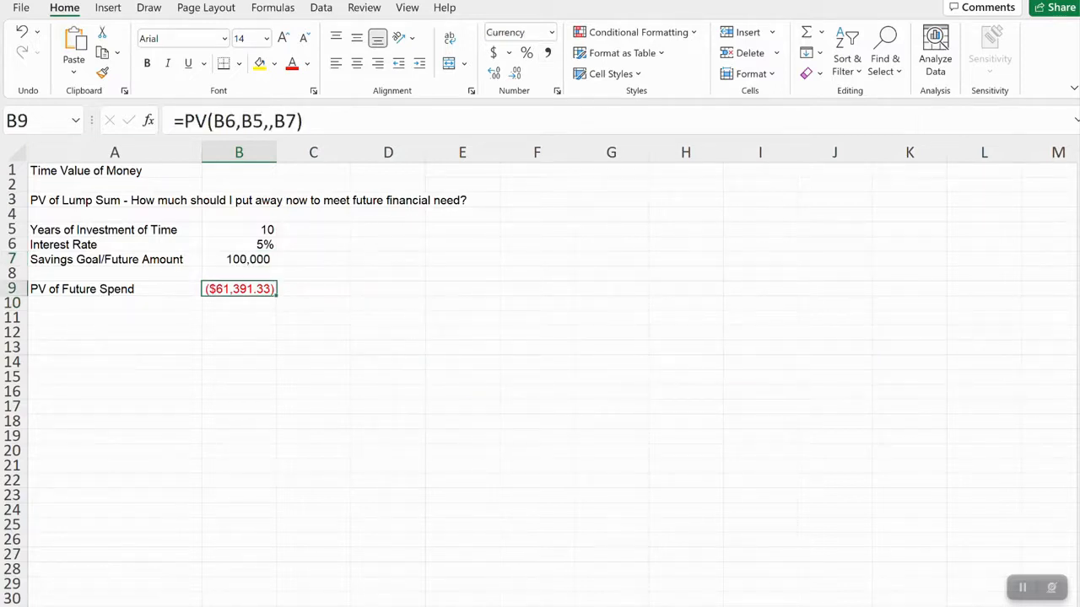
key("F2")
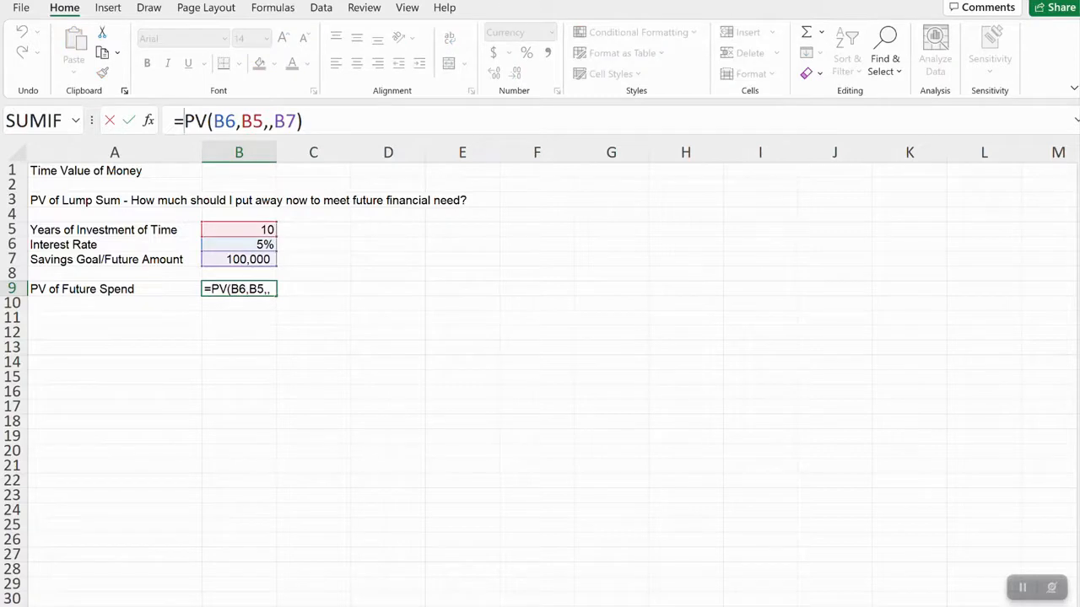
type("-")
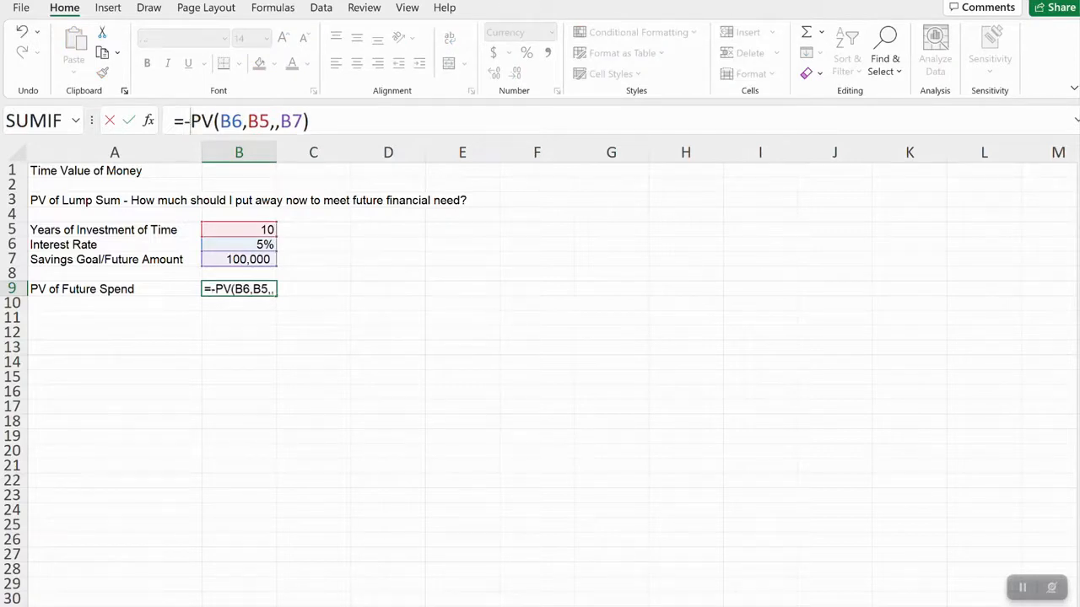
key("ctrl+Return")
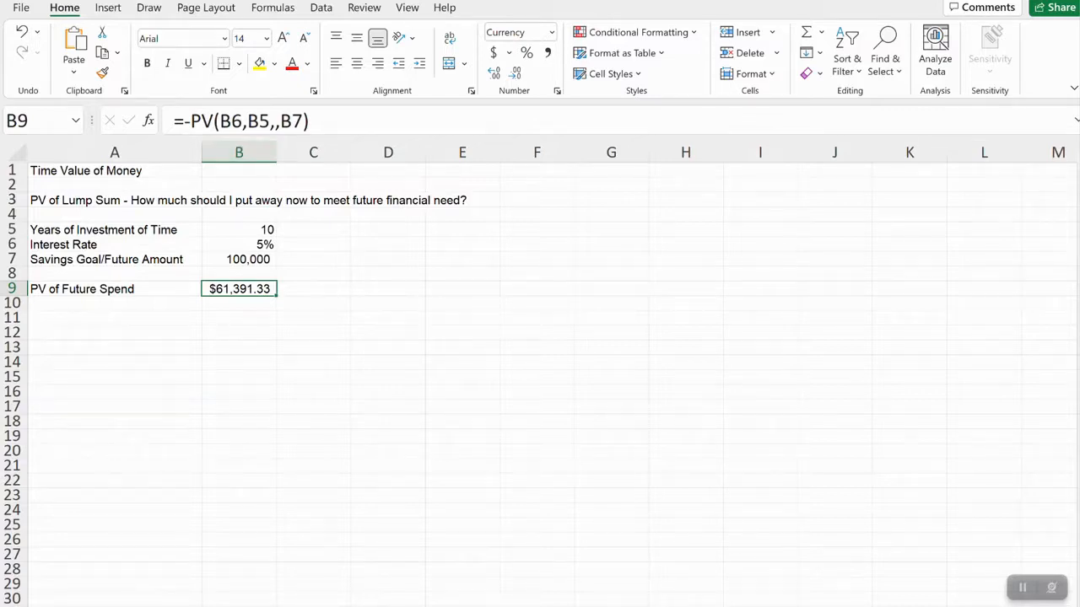
- Try the present value formula with constants in B10 as =-PV(5%,10,,100000), and clear the cell
left_click(239, 304)
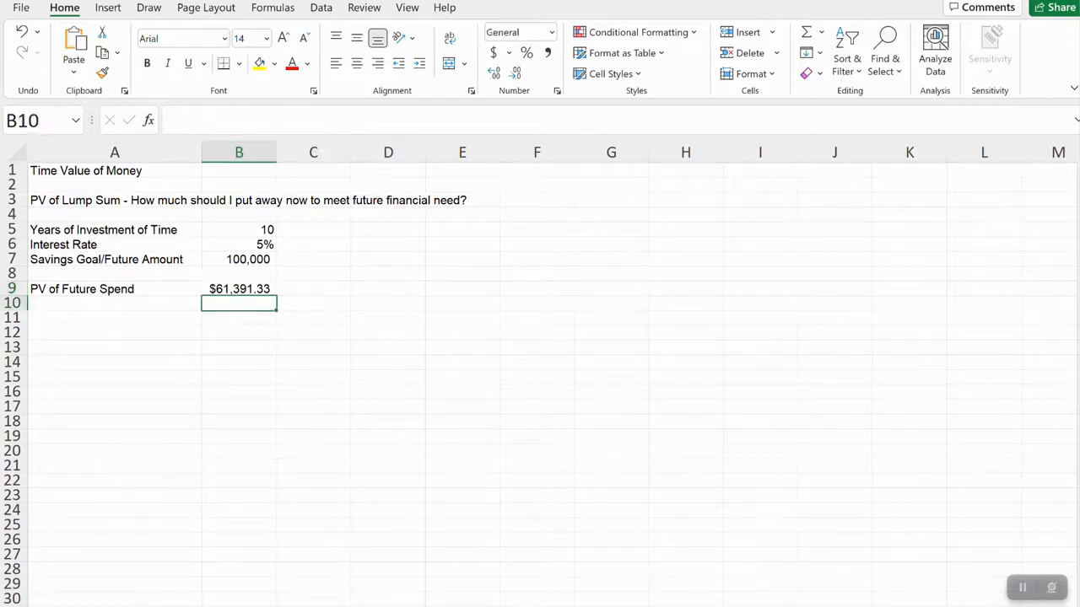
type("=PV")
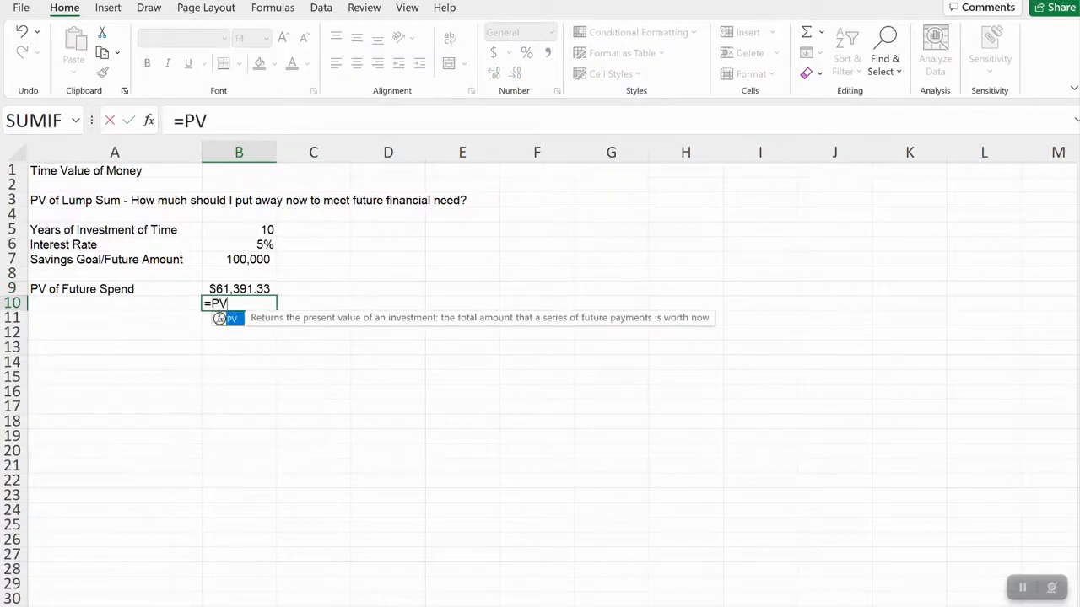
key("BackSpace")
key("BackSpace")
type("-")
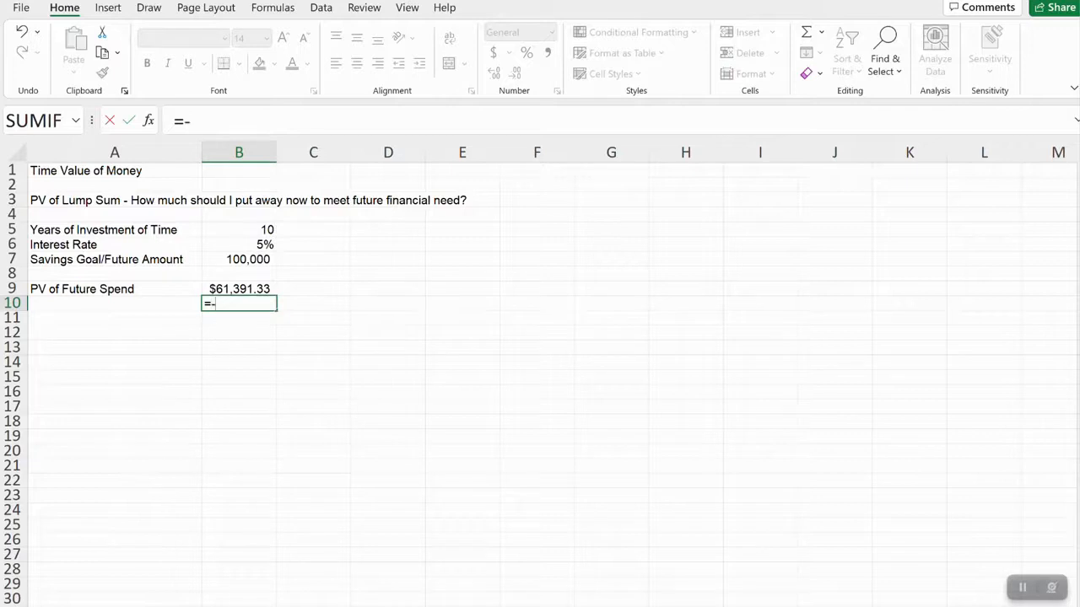
type("PV(5%,10,,")
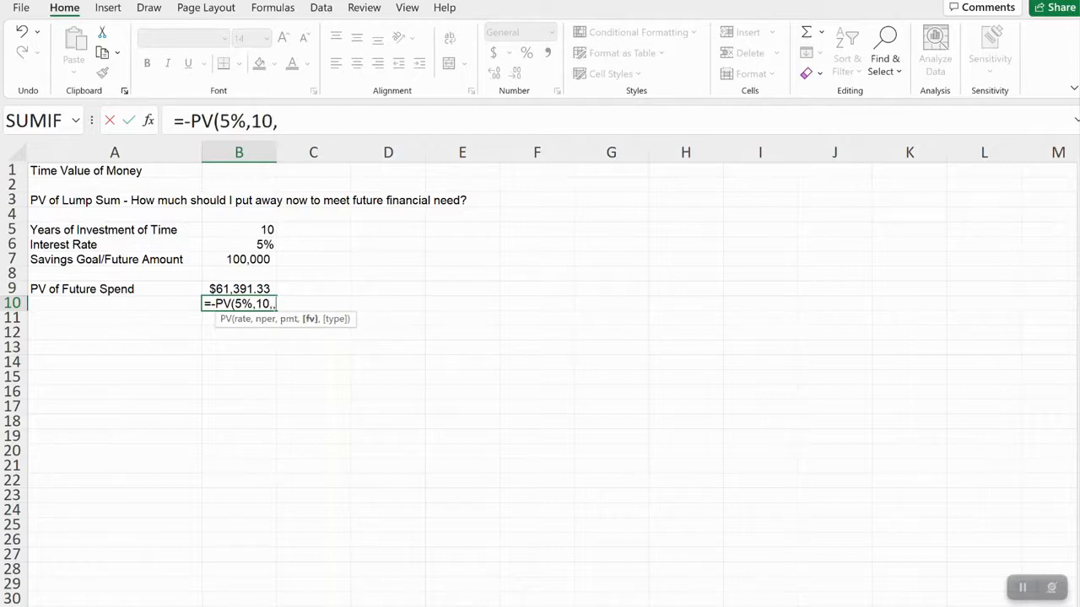
type("100000)")
key("Return")
left_click(238, 304)
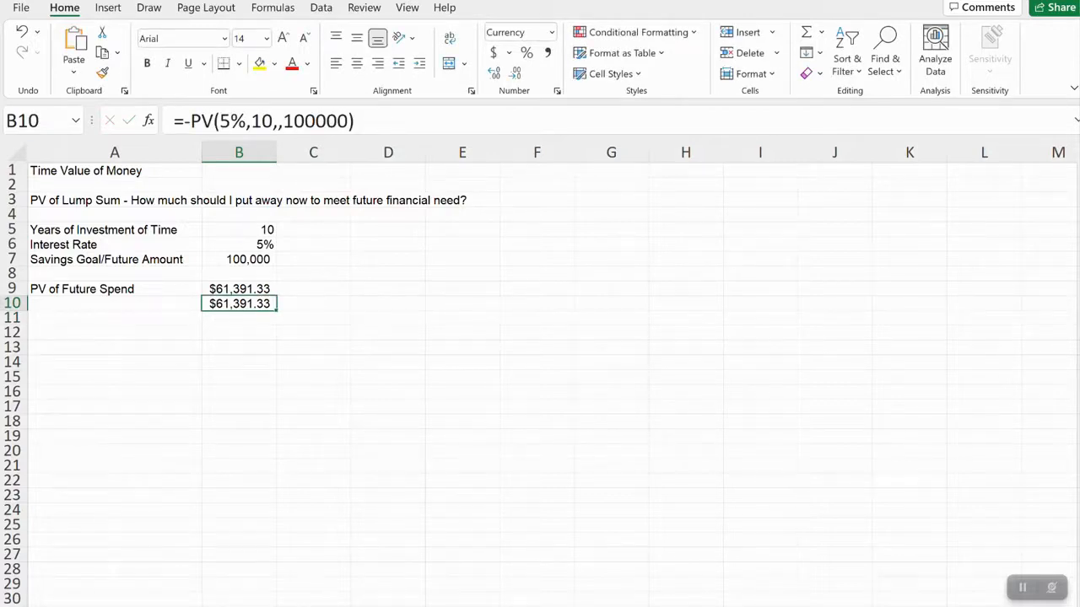
key("BackSpace")
- Set the years of investment in B5 to 20
key("Up")
key("Up")
key("Up")
key("Up")
key("Up")
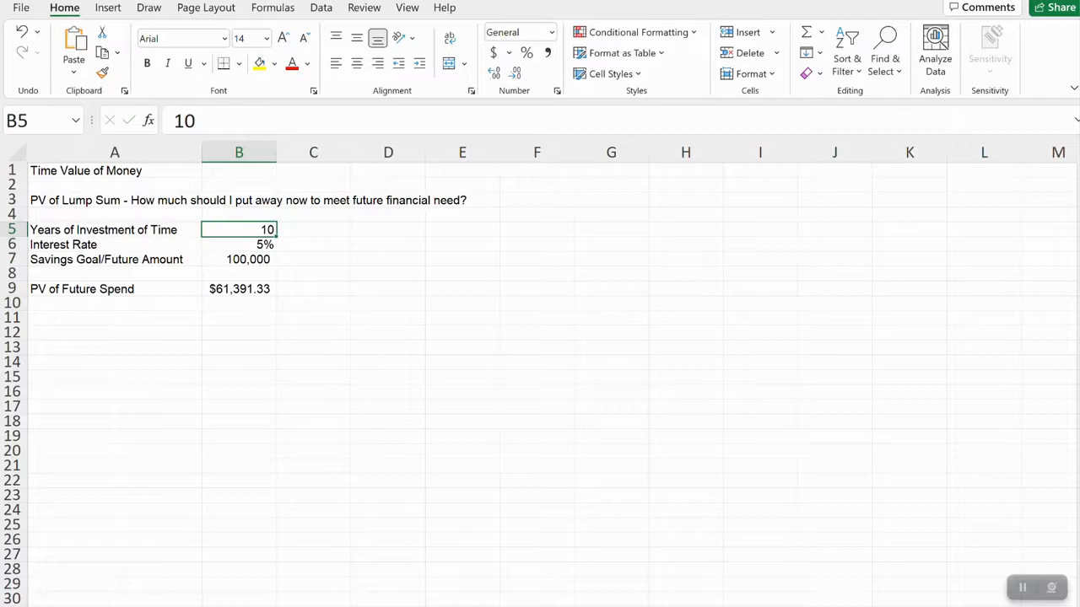
type("20")
key("Return")
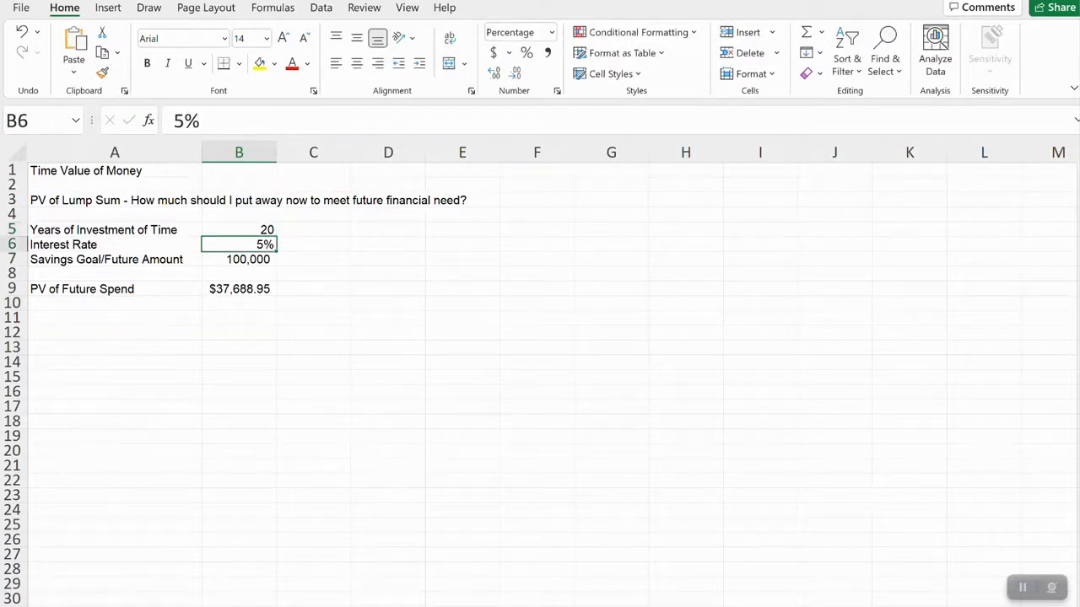
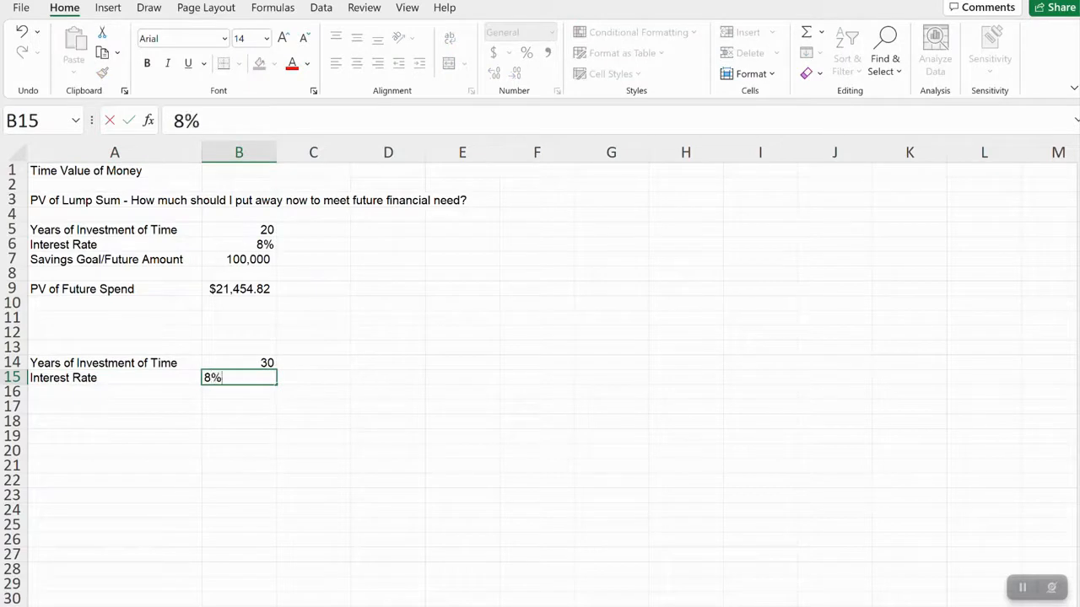
- Add an "Annual Funds Need" label in A16 with 50000 in B16
type("Ann")
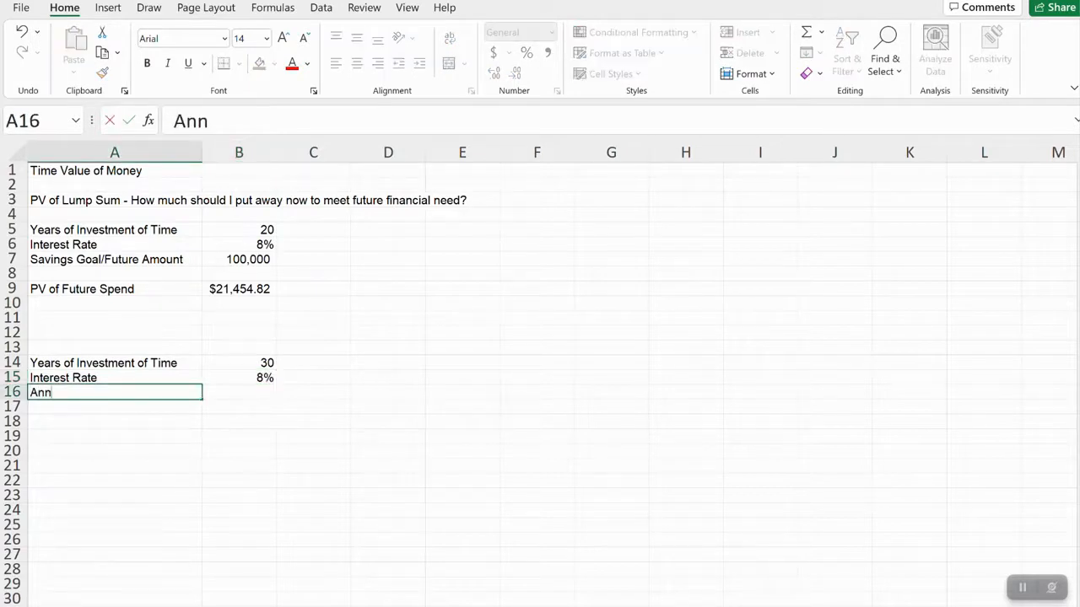
type("ual Funds Need")
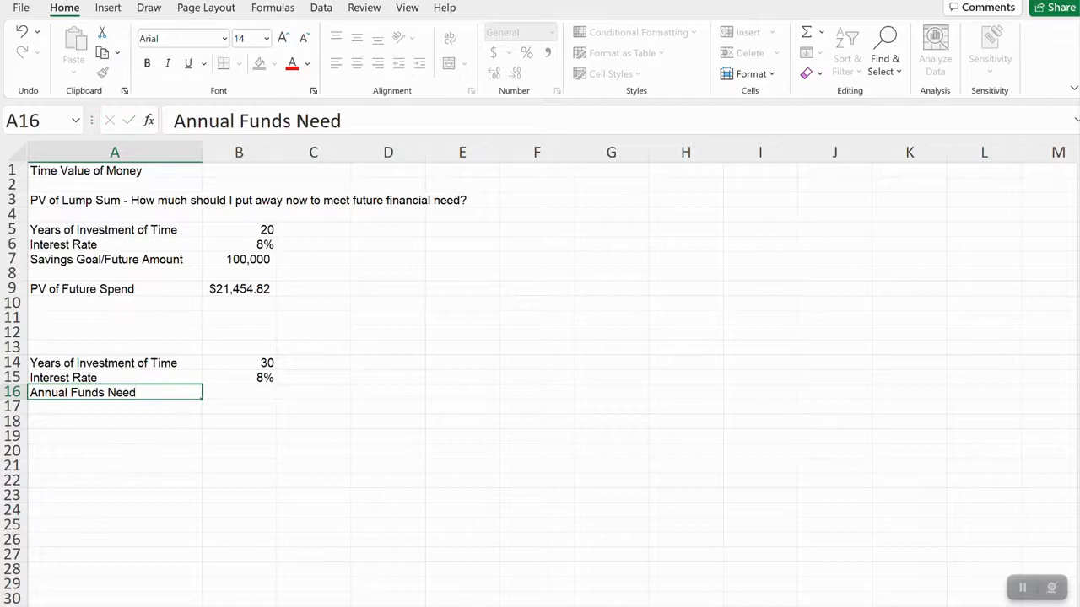
key("Tab")
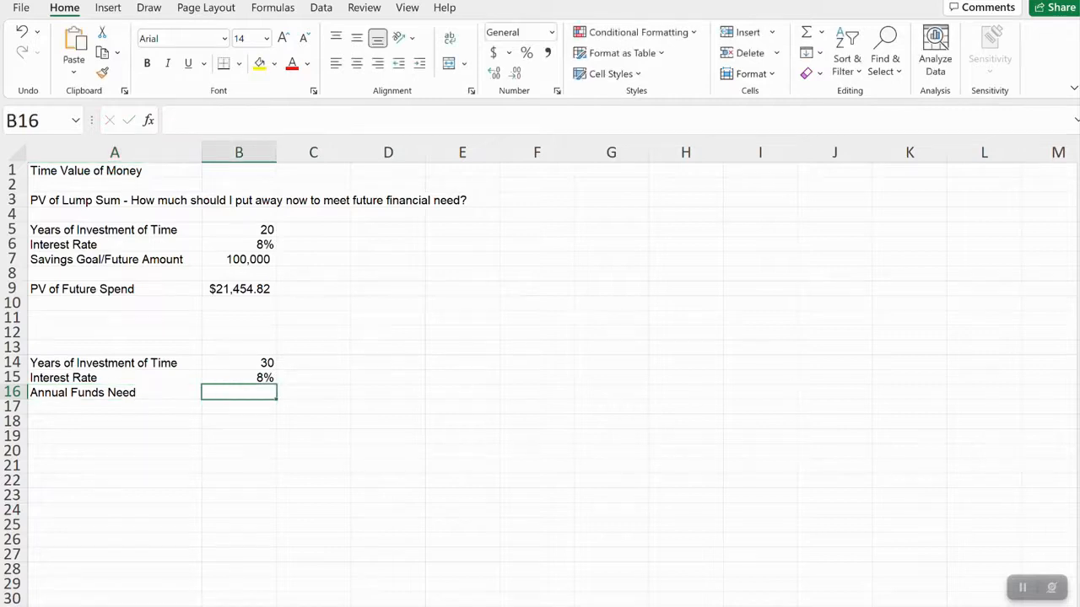
type("50000")
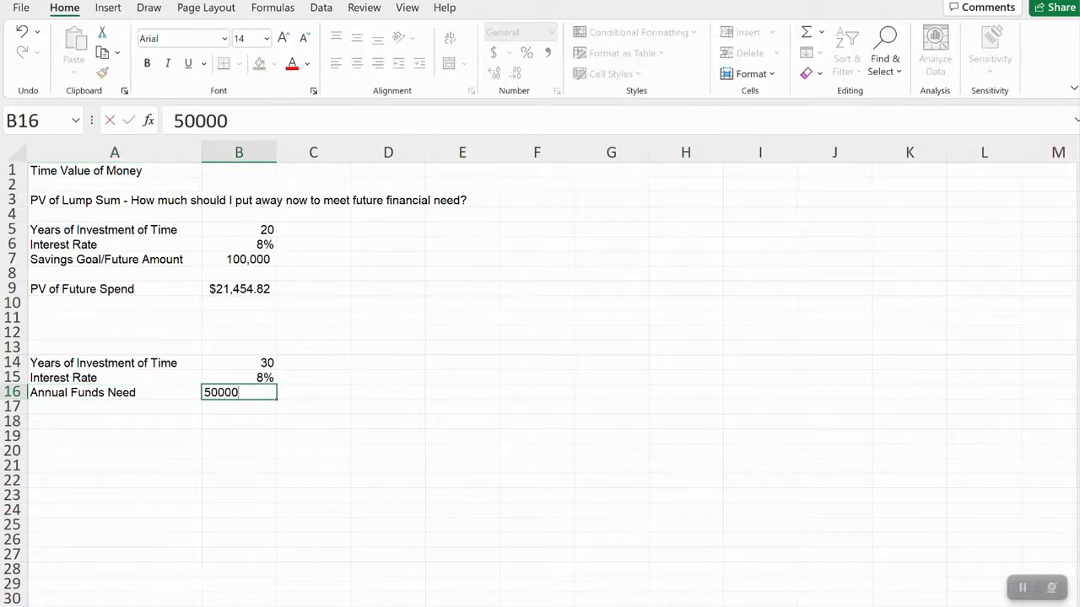
key("Return")
- Format the annual funds need in B16 with a thousands separator and no decimal places
key("Up")
key("Right")
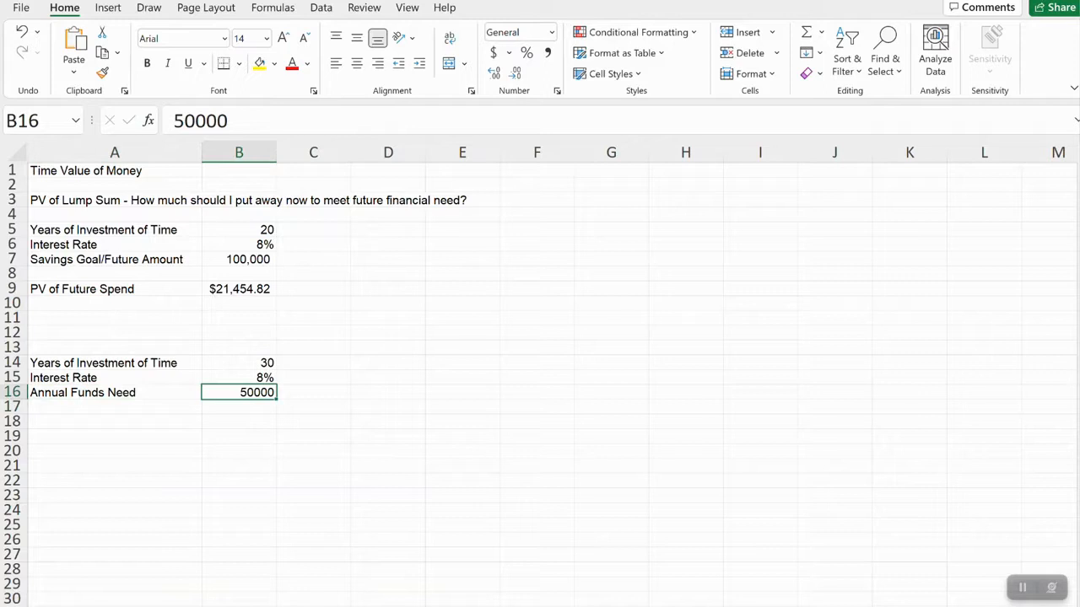
left_click(547, 52)
left_click(515, 73)
left_click(515, 73)
key("Right")
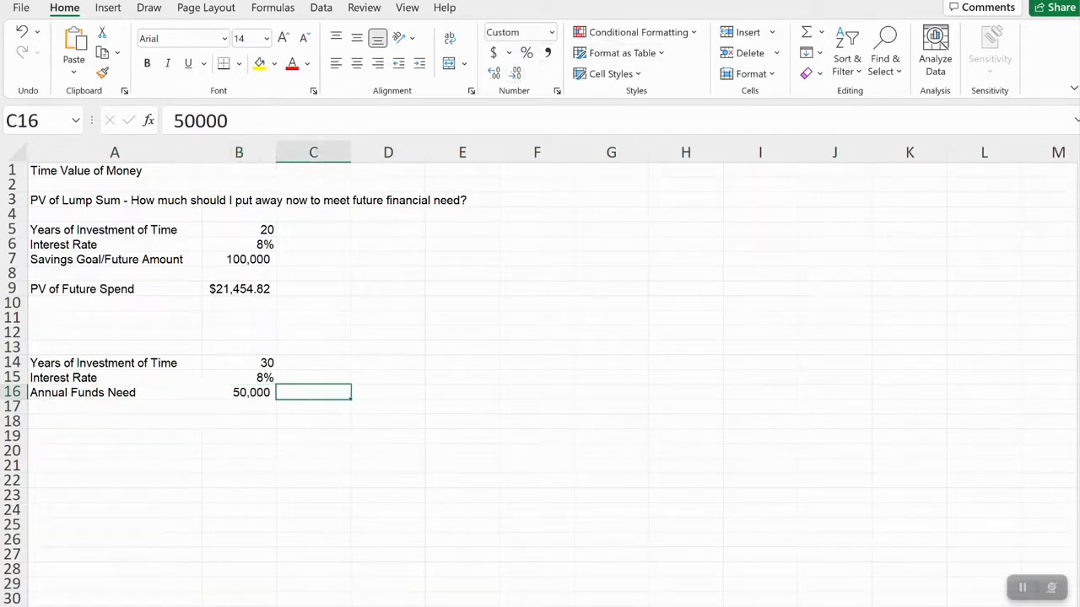
- Note "Annuity Payment" in C16 and add a "PV of Future Spend" label in A18
type("Annuity Payment")
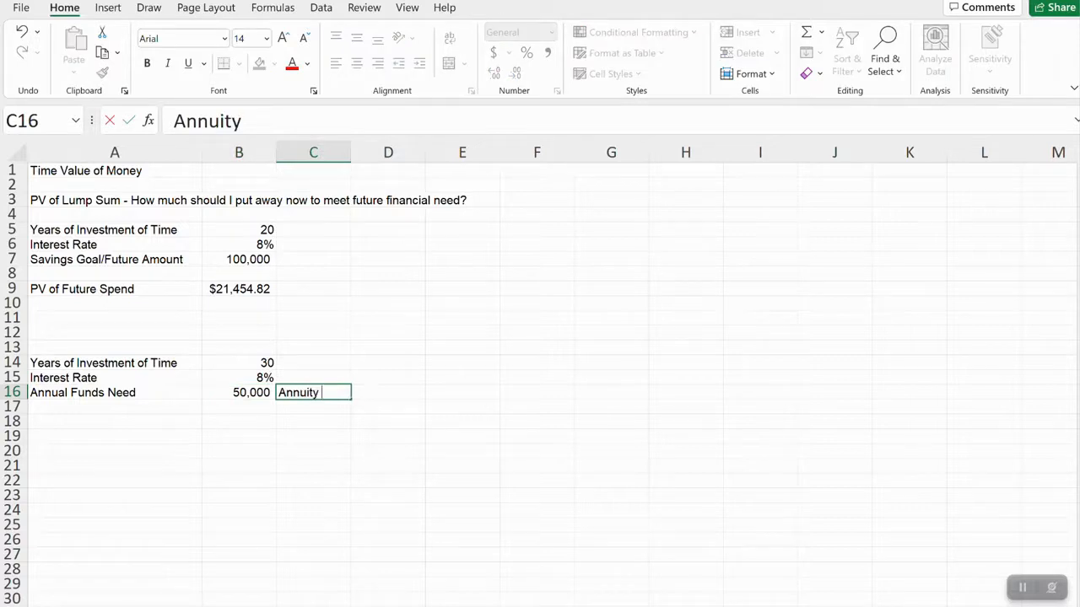
key("Return")
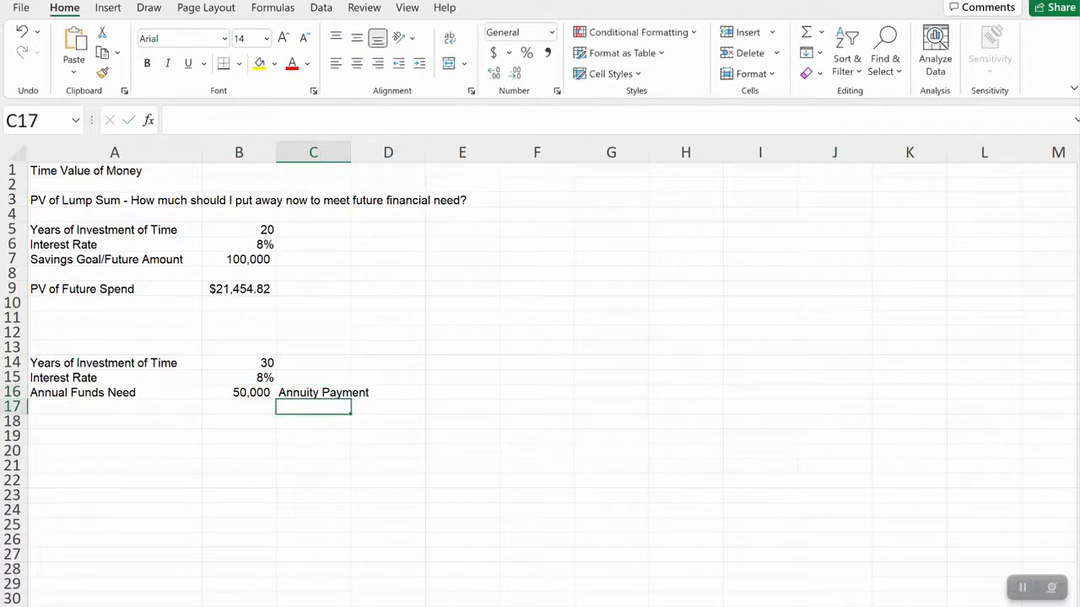
key("Down")
key("Left")
key("Left")
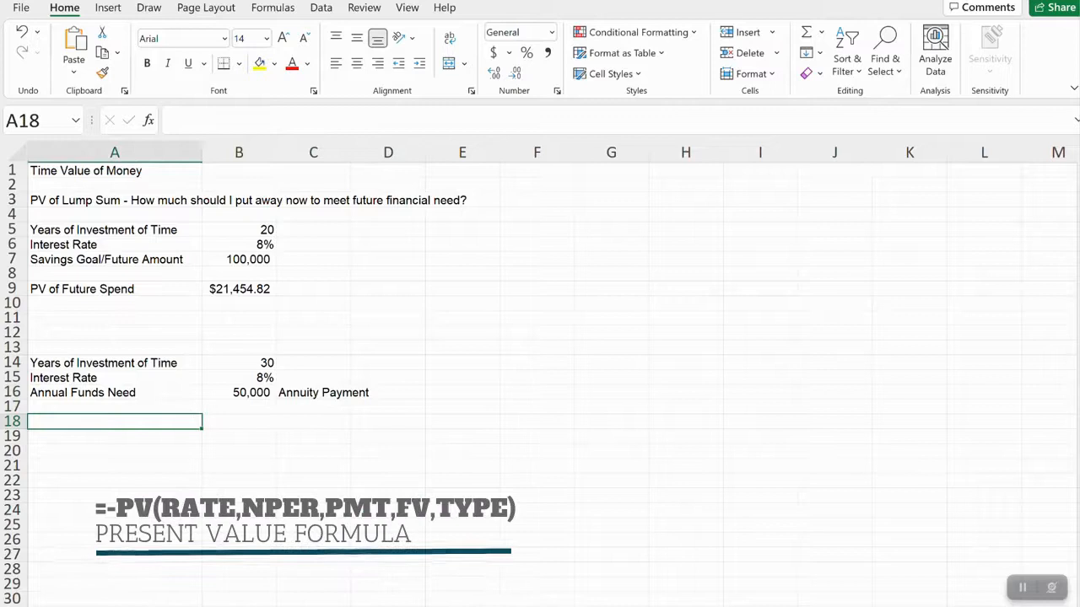
type("PV")
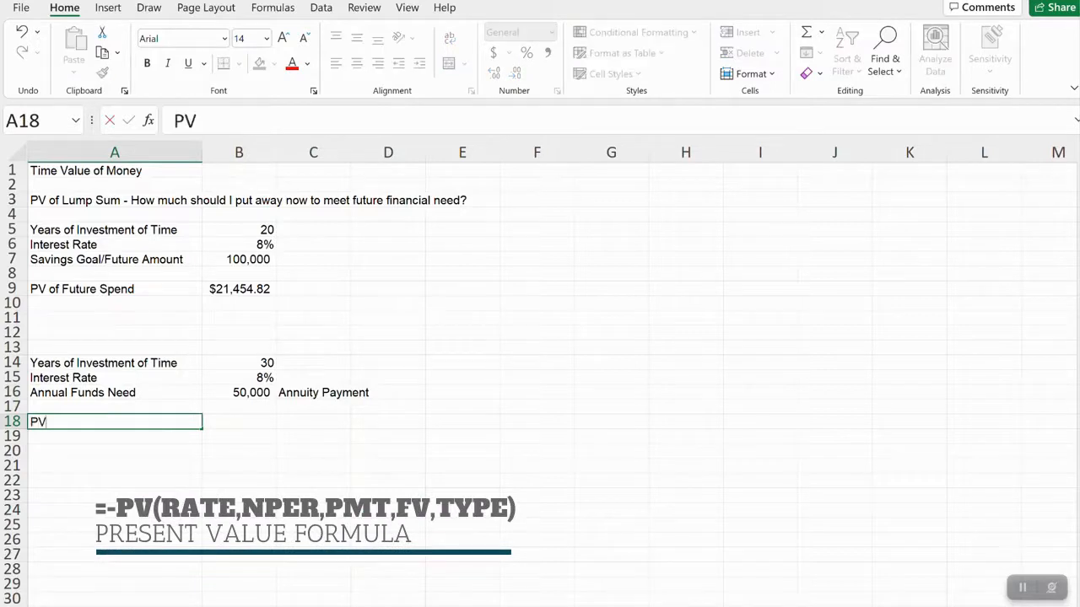
type(" of Future Spend")
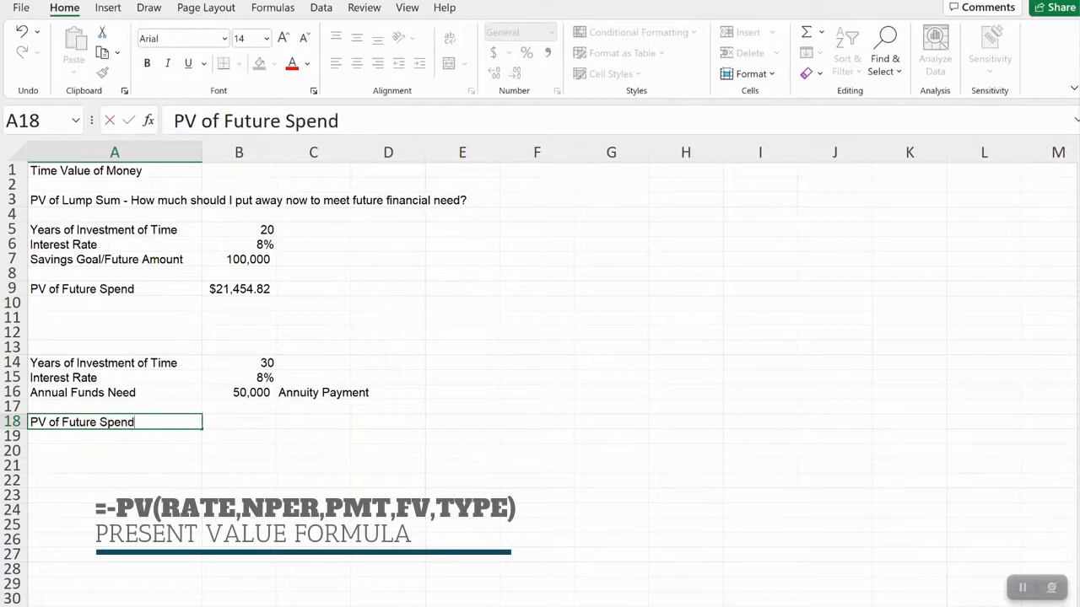
key("Tab")
- Calculate the present value of the annual funds in B18 with =-PV(B15,B14,B16,,1), using beginning-of-period payments
type("=PV(")
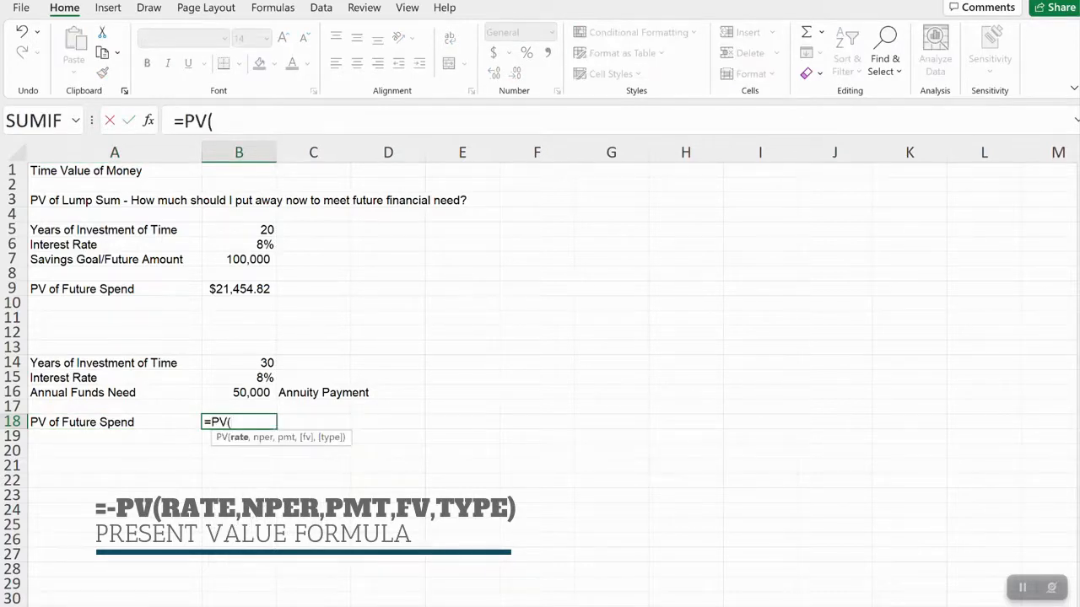
left_click(238, 378)
type(",")
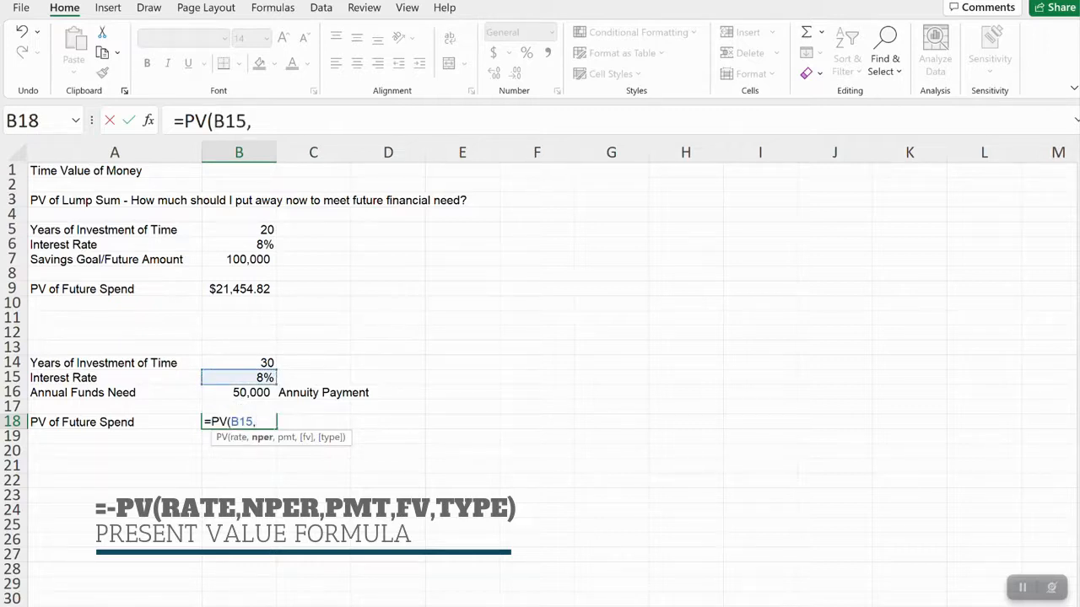
left_click(239, 363)
type(",")
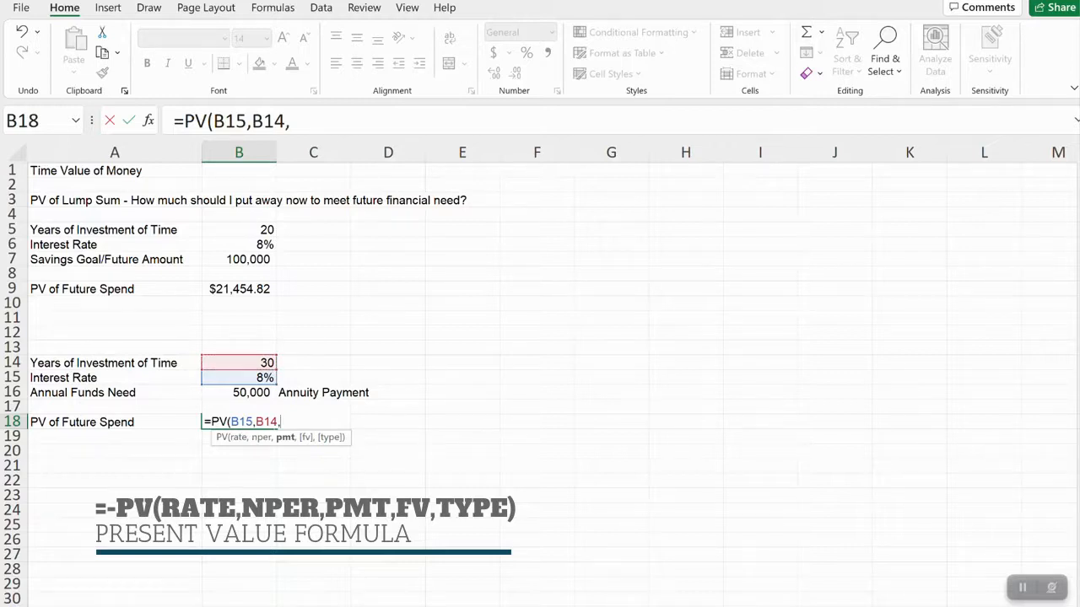
left_click(239, 393)
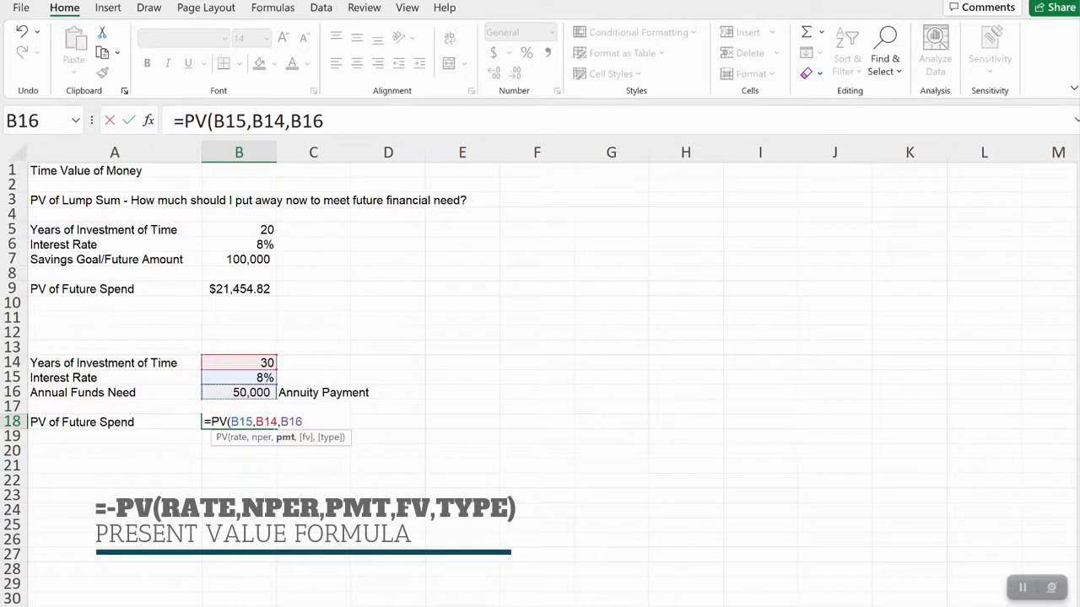
type(")")
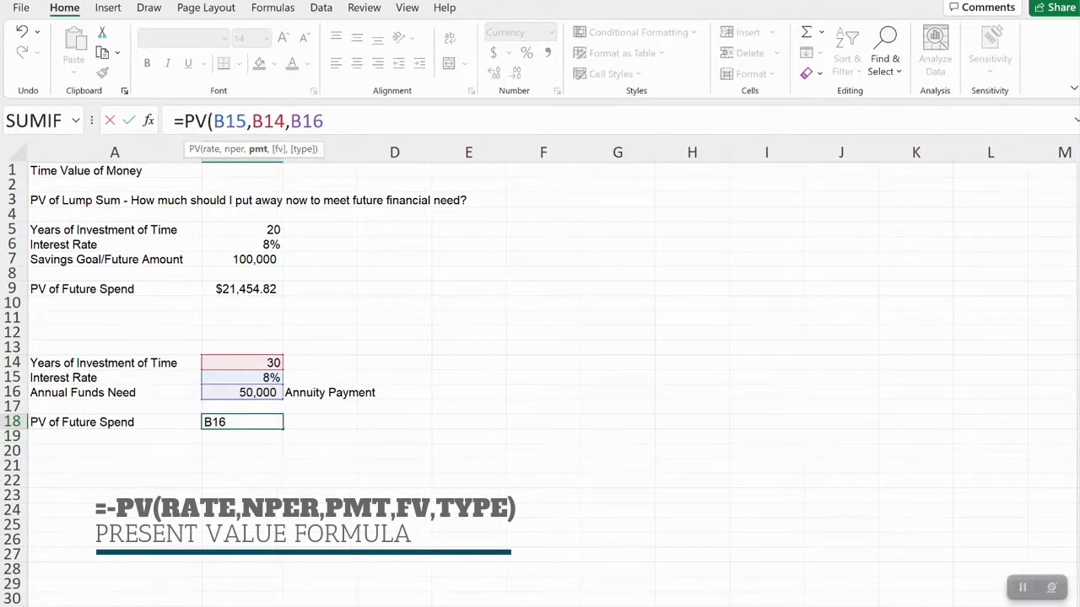
type(",,")
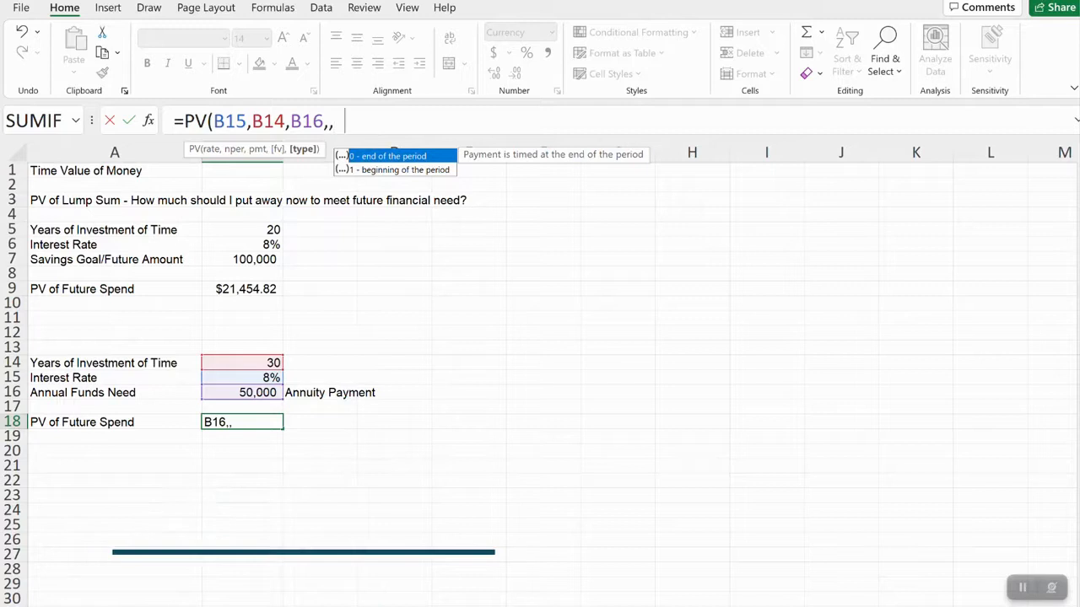
key("Down")
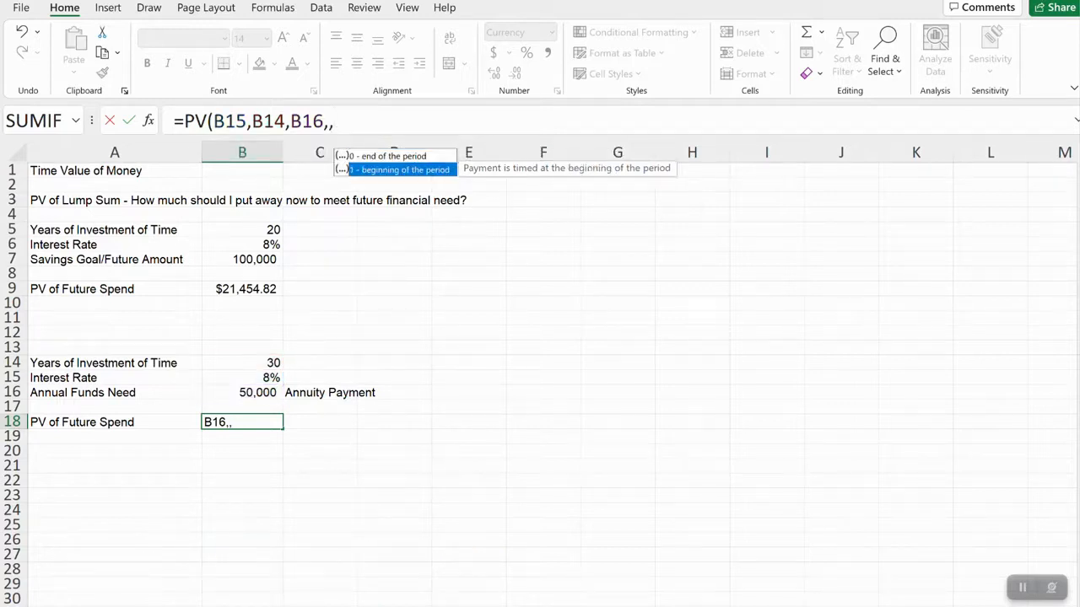
key("Escape")
type("1)")
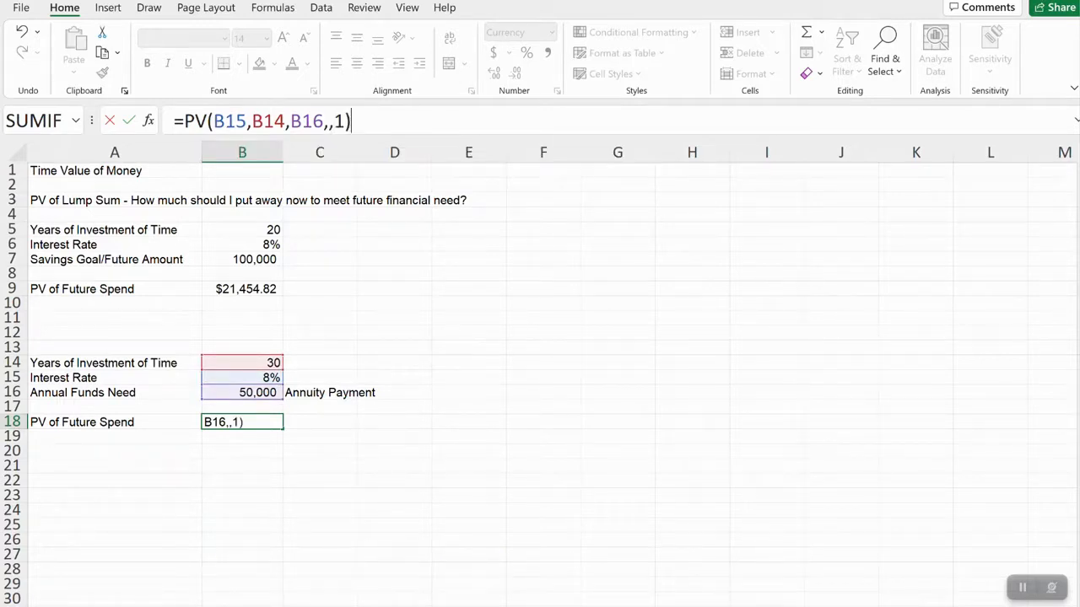
key("Return")
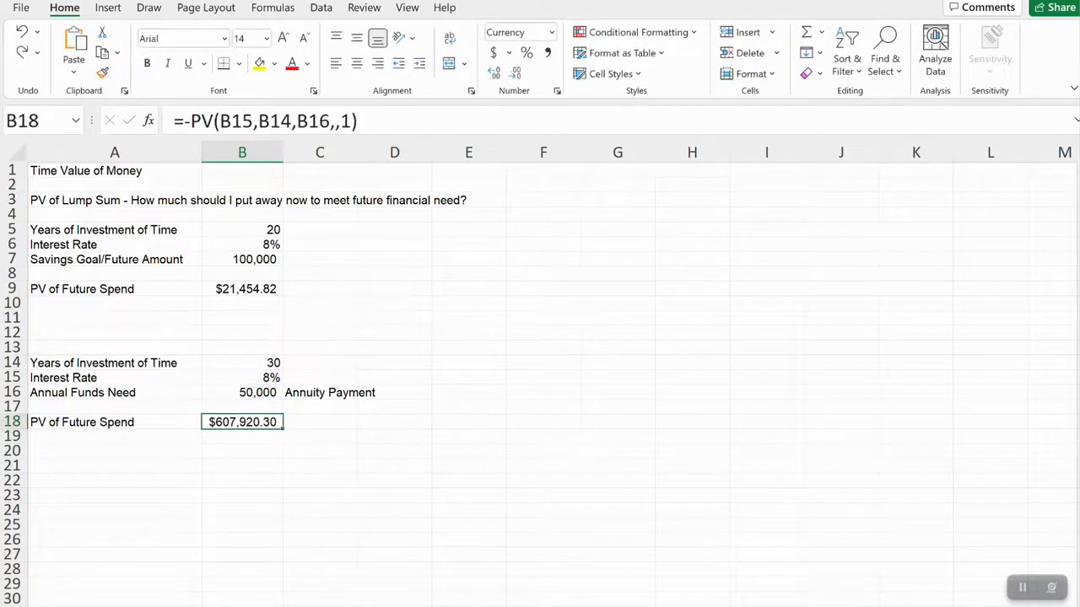
- Calculate the undiscounted total of all annual payments in B20 as =B16*B14
left_click(242, 451)
type("=")
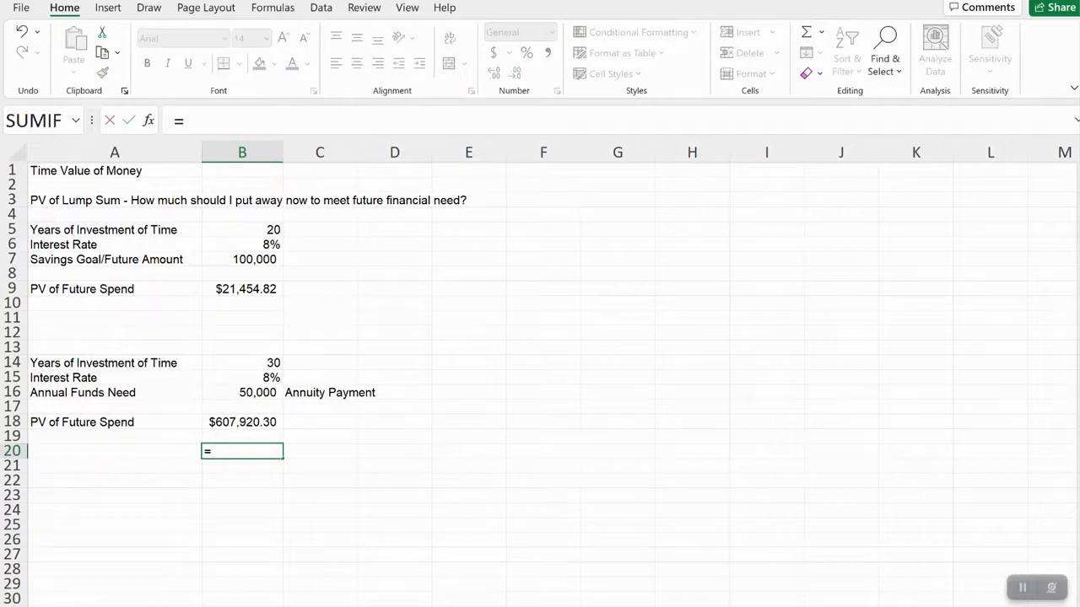
left_click(242, 393)
type("*")
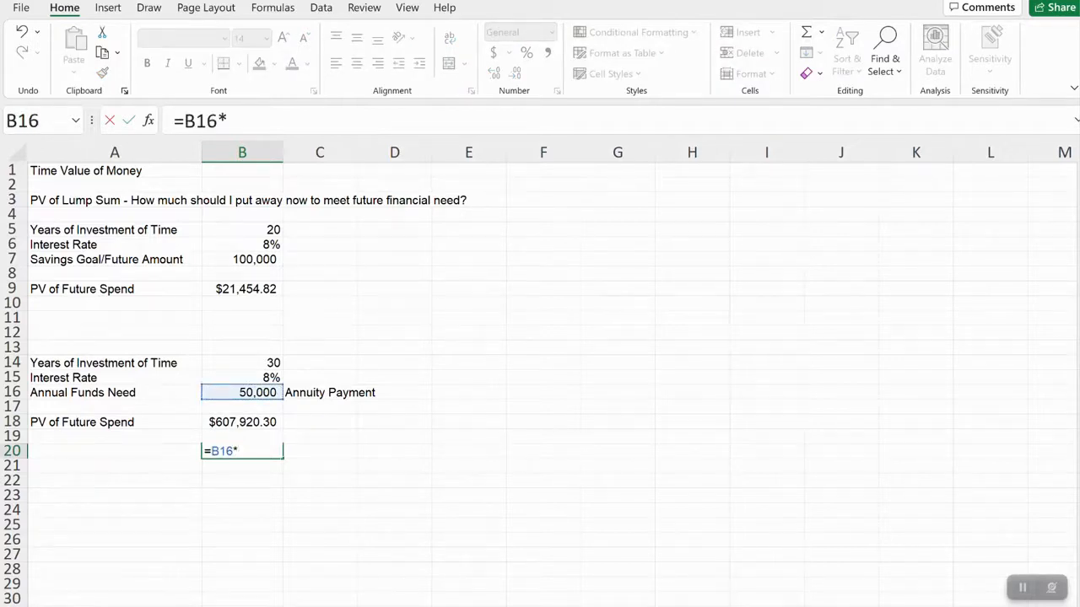
left_click(242, 363)
key("Return")
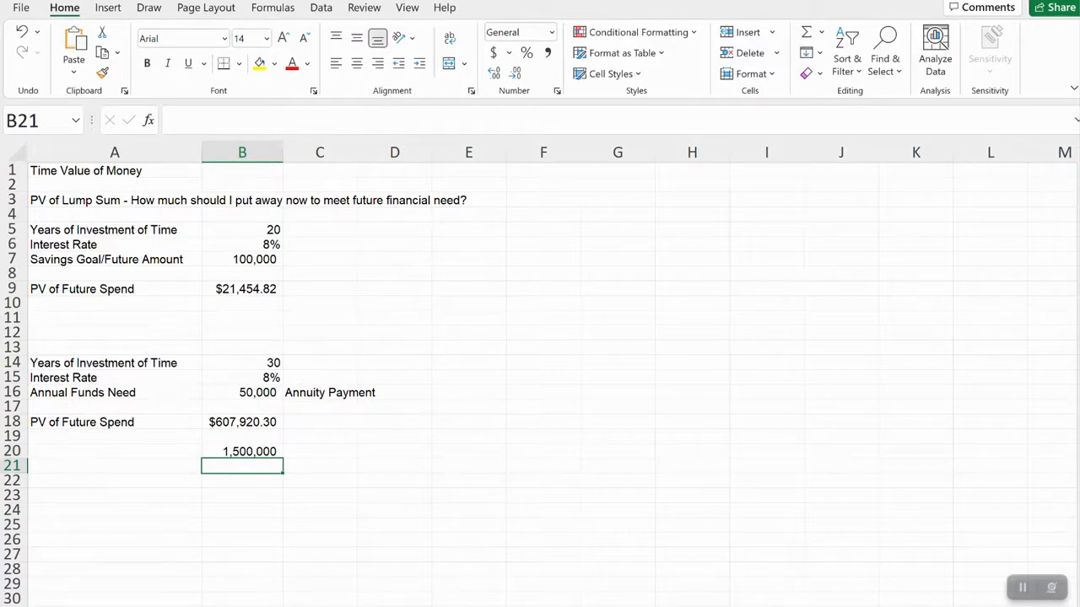
- Compare the present value in B18 with the annual funds need in B16 and the total payments in B20
key("Up")
key("Up")
key("Up")
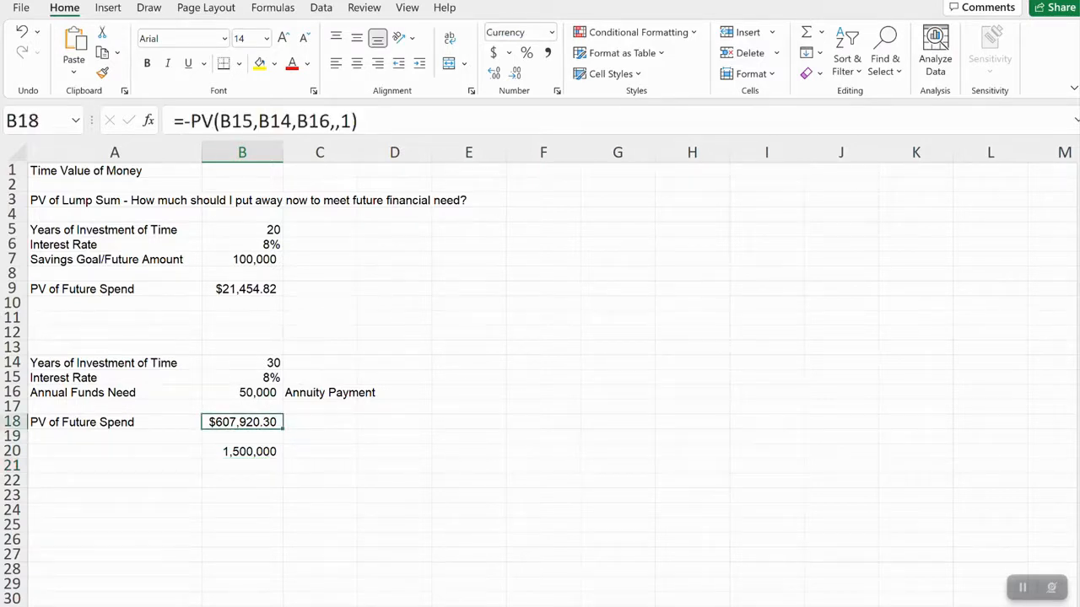
key("Up")
key("Up")
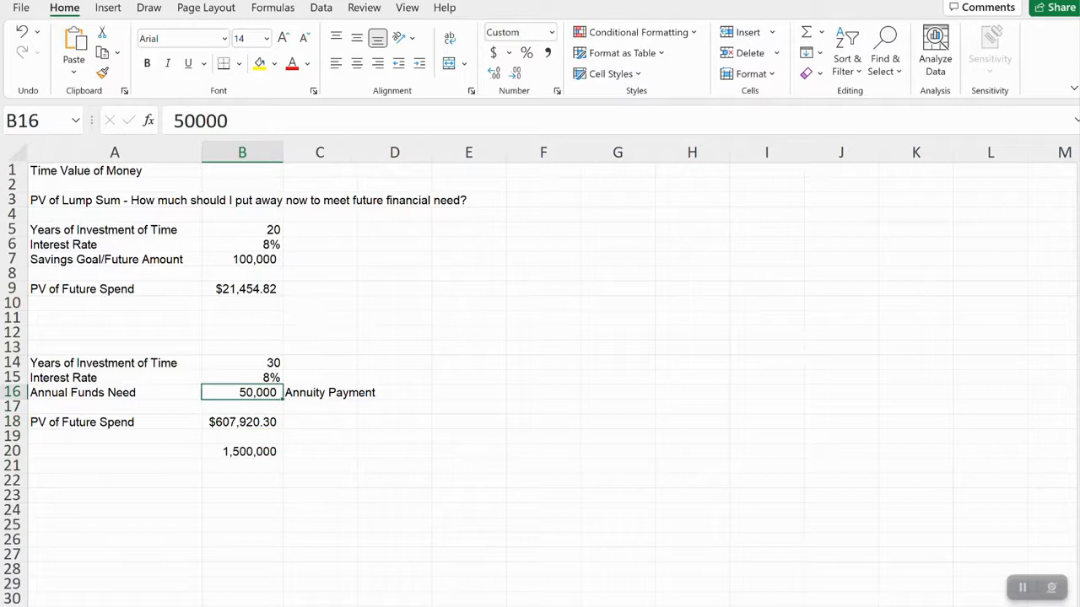
key("Down")
key("Down")
key("Down")
key("Down")
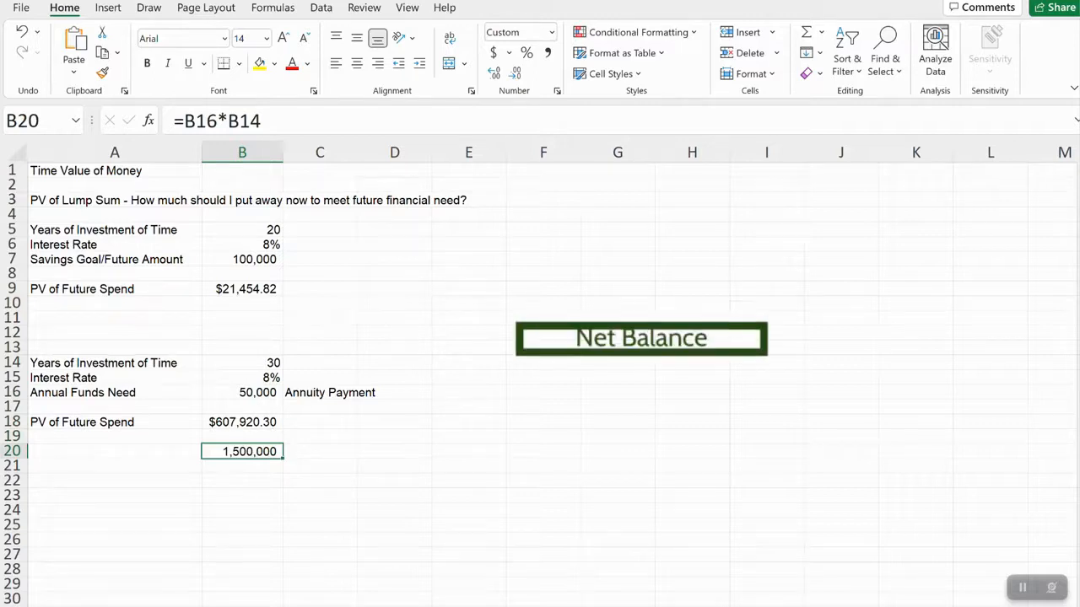
key("Up")
key("Up")
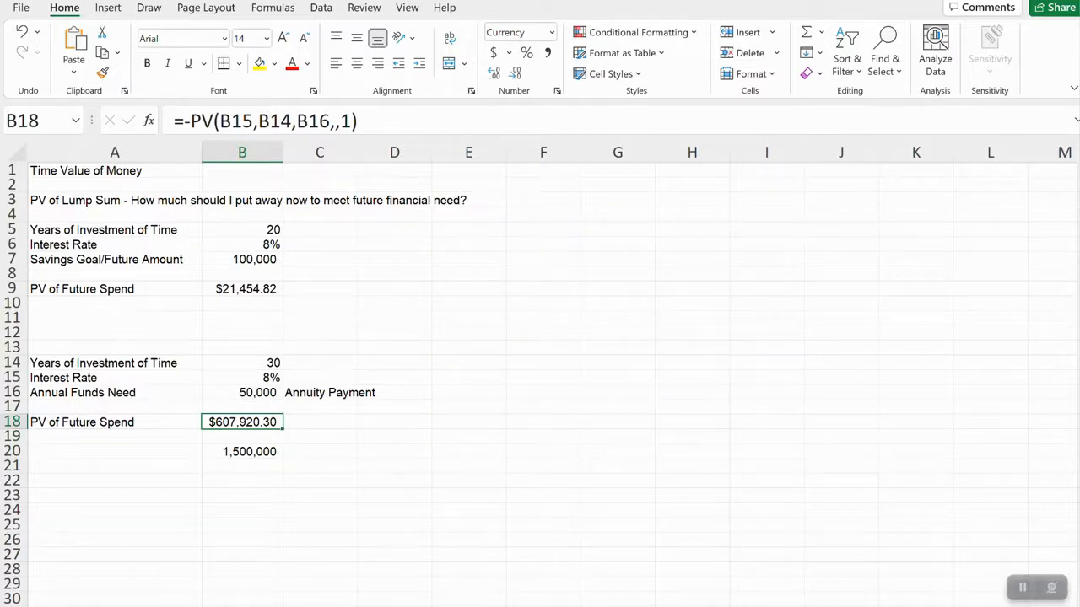
- Add a "Balance" column header in F8
left_click(543, 274)
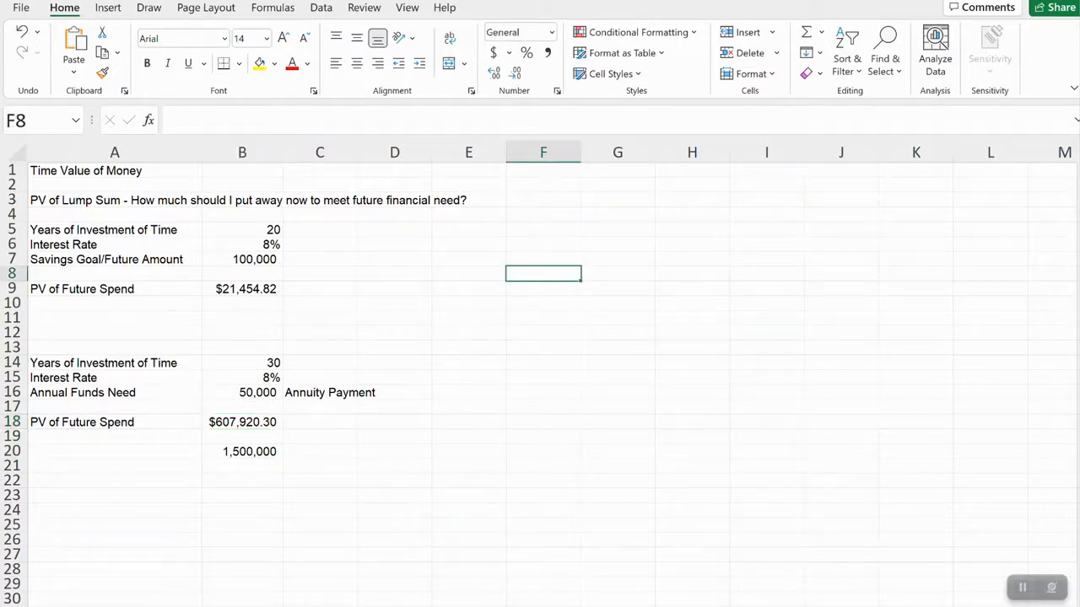
type("ala")
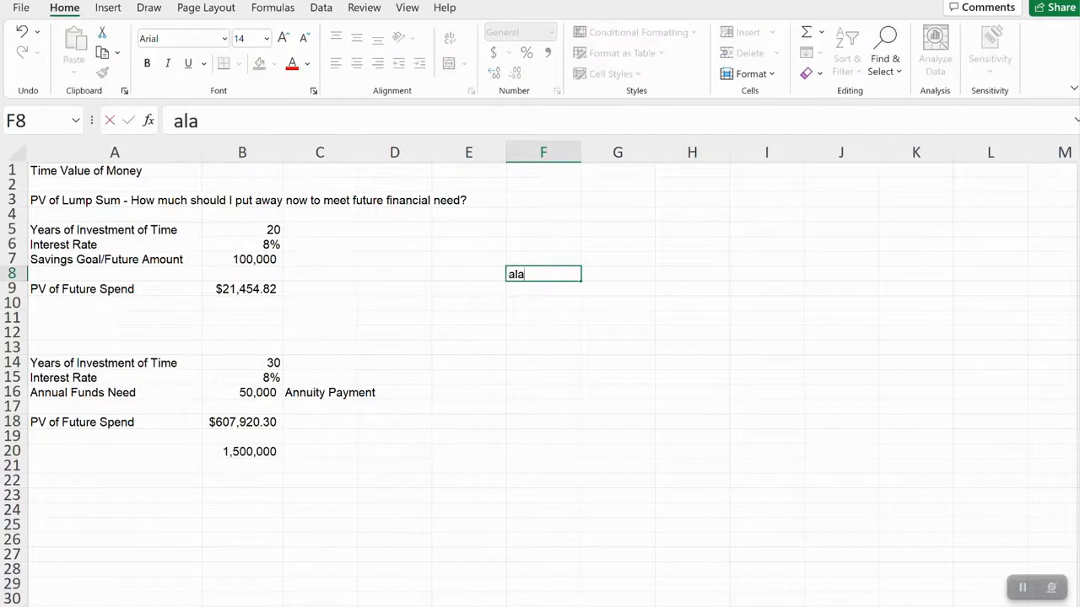
key("BackSpace")
key("BackSpace")
key("BackSpace")
type("Balance")
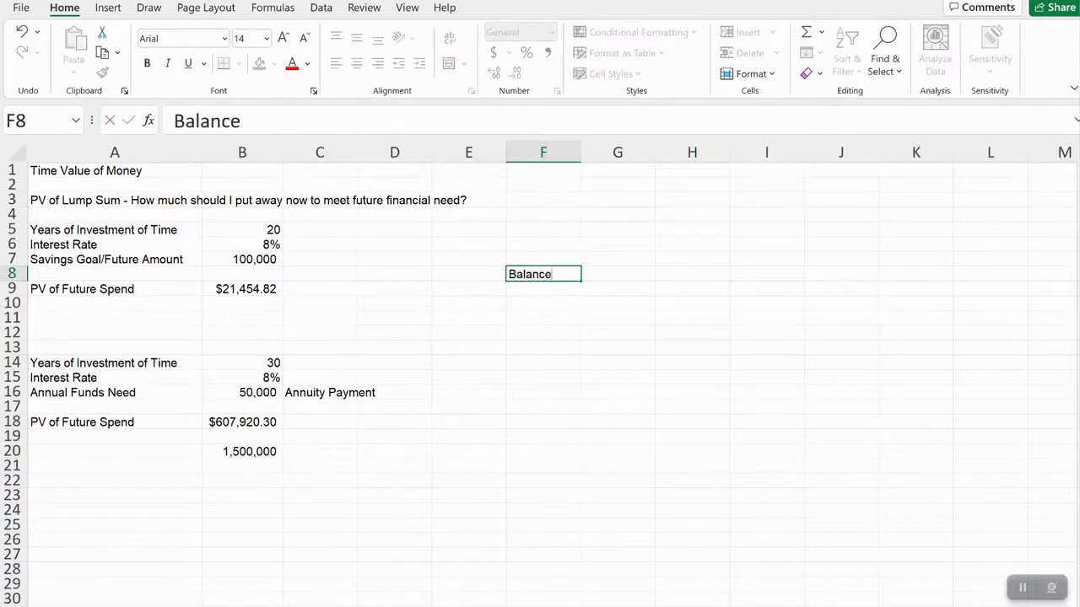
key("Return")
- Number the years 1 to 30 down E9:E38, starting from 1 and adding 1 to the cell above
key("Left")
type("1")
key("Tab")
key("Left")
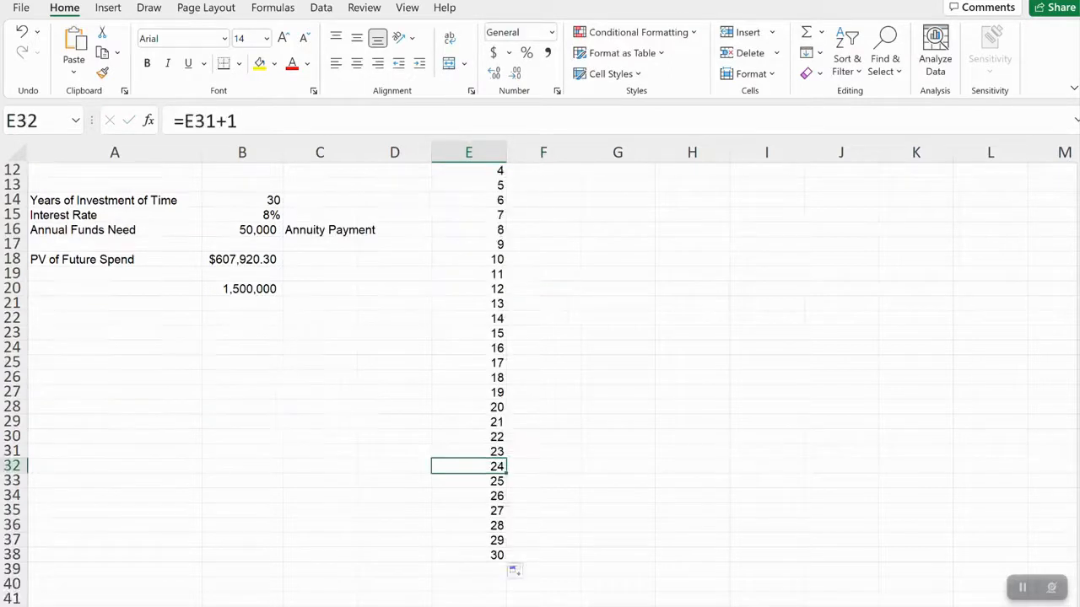
- Set the year 1 balance in F9 to the present value with =B18
scroll(540, 380, "up", 4)
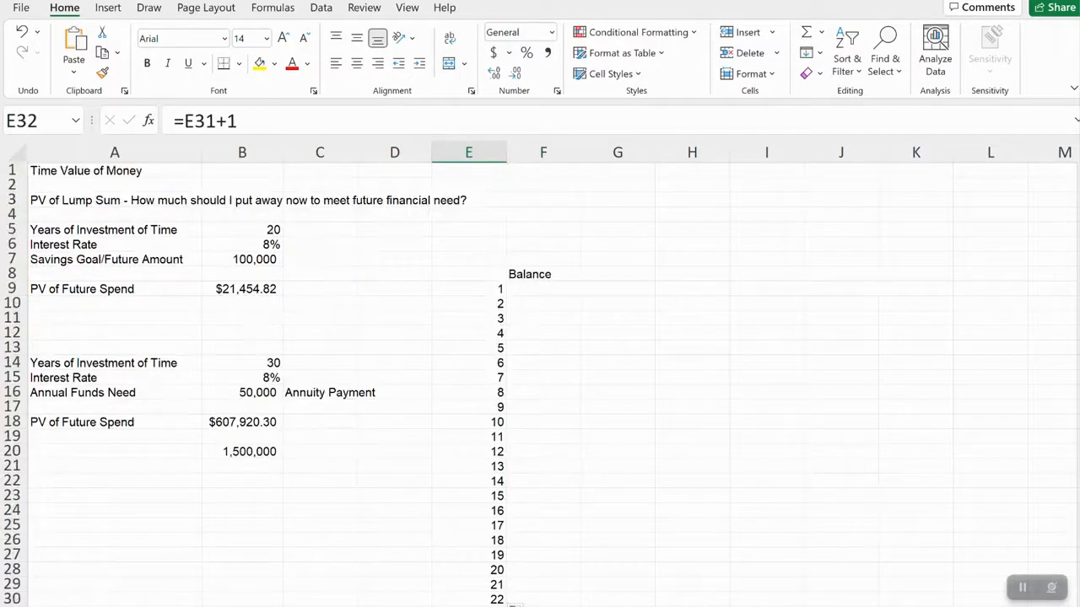
left_click(543, 289)
type("=")
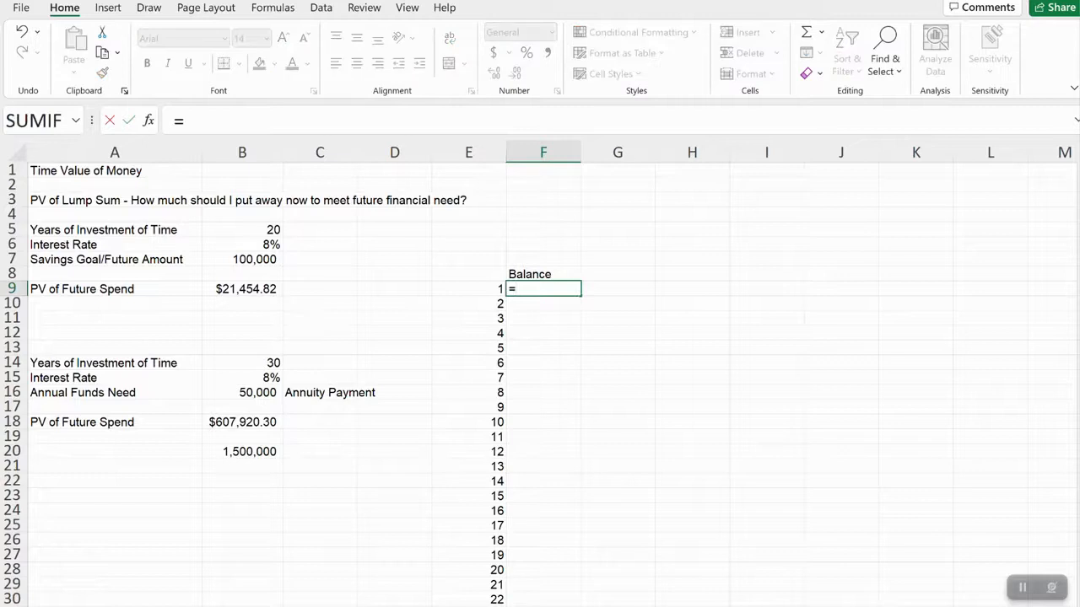
left_click(242, 422)
key("Return")
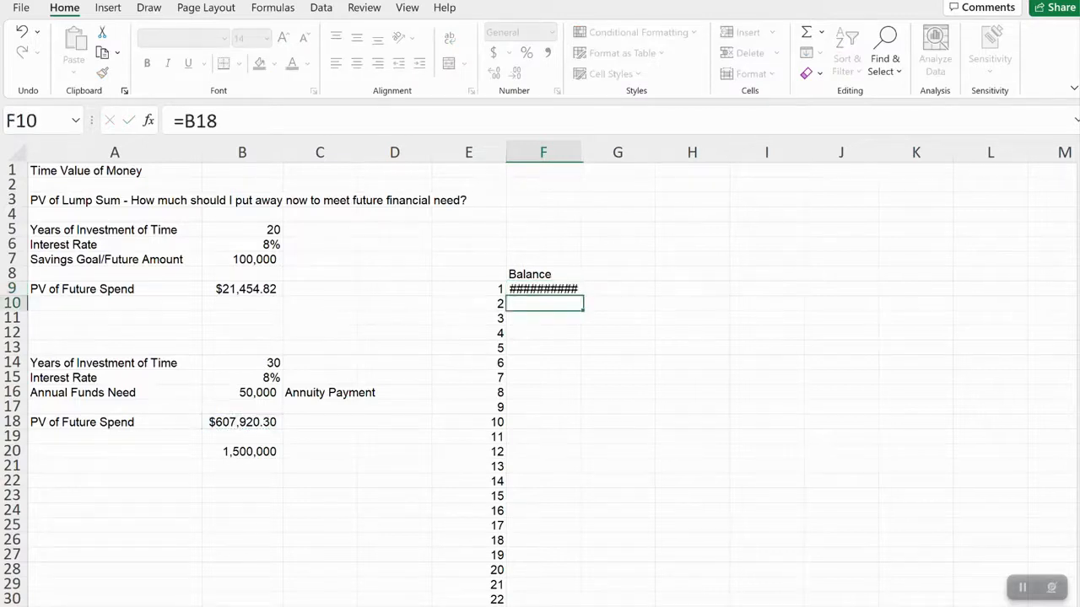
key("Up")
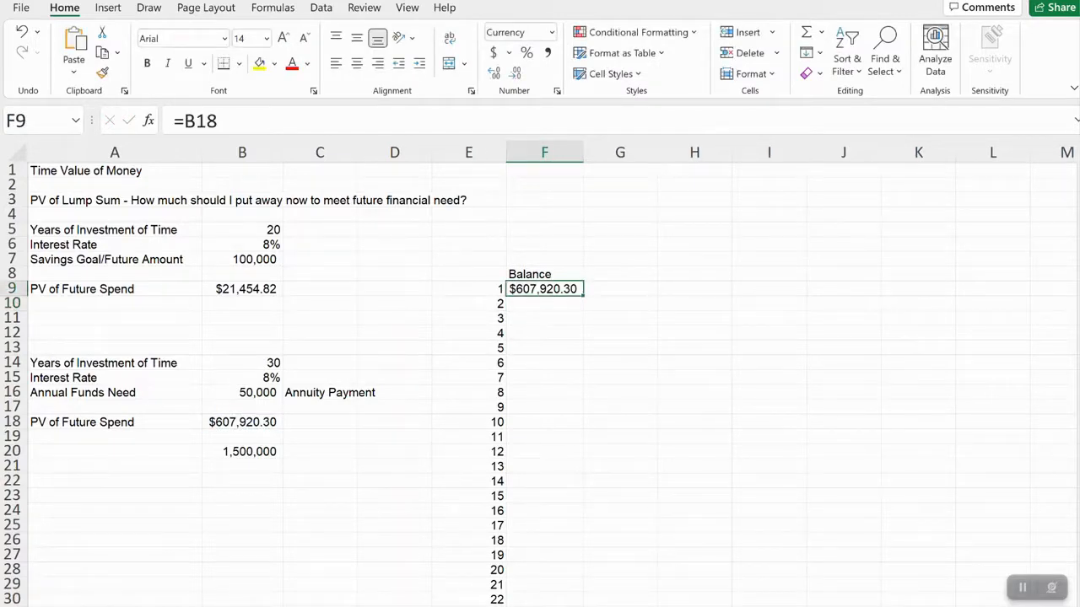
- Add an "Annuity" header in G8 and enter the year 1 payment as a negative reference to B16 in G9
key("Right")
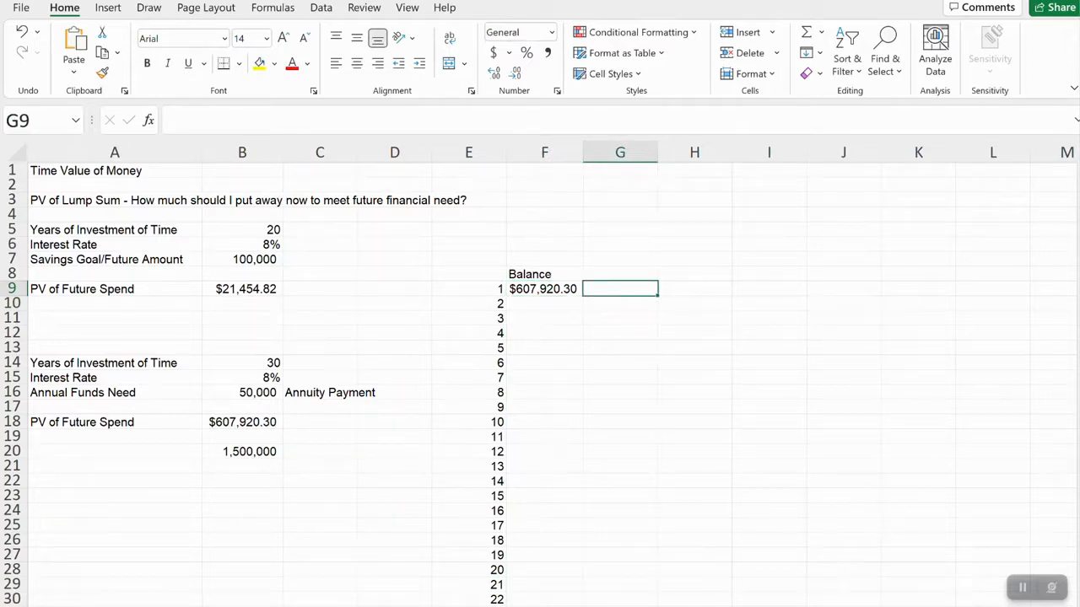
key("Up")
type("S")
key("BackSpace")
type("Annuity")
key("Return")
type("=-")
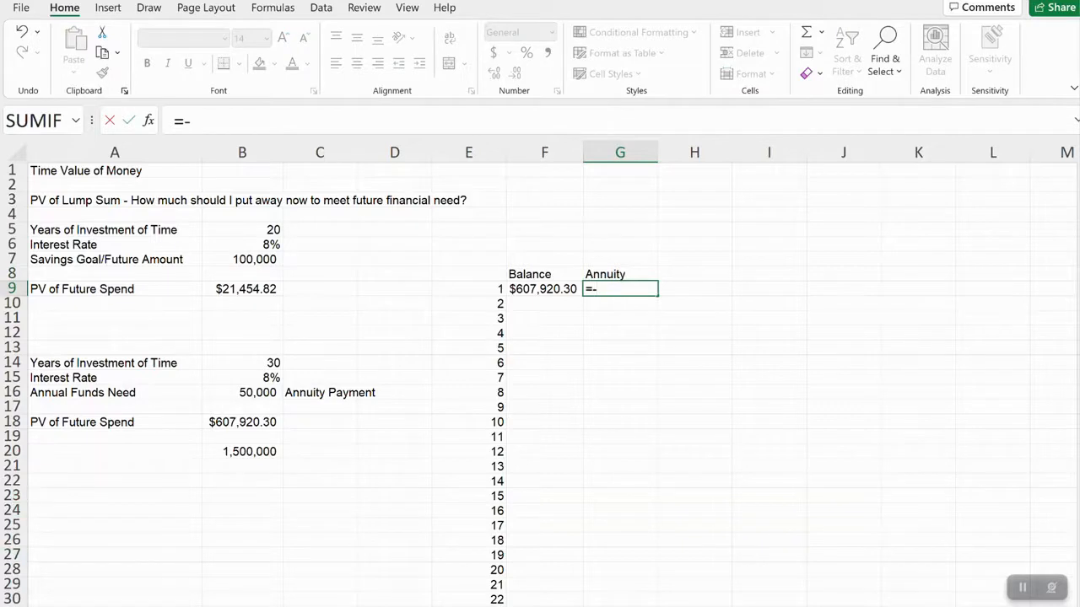
left_click(245, 392)
key("Return")
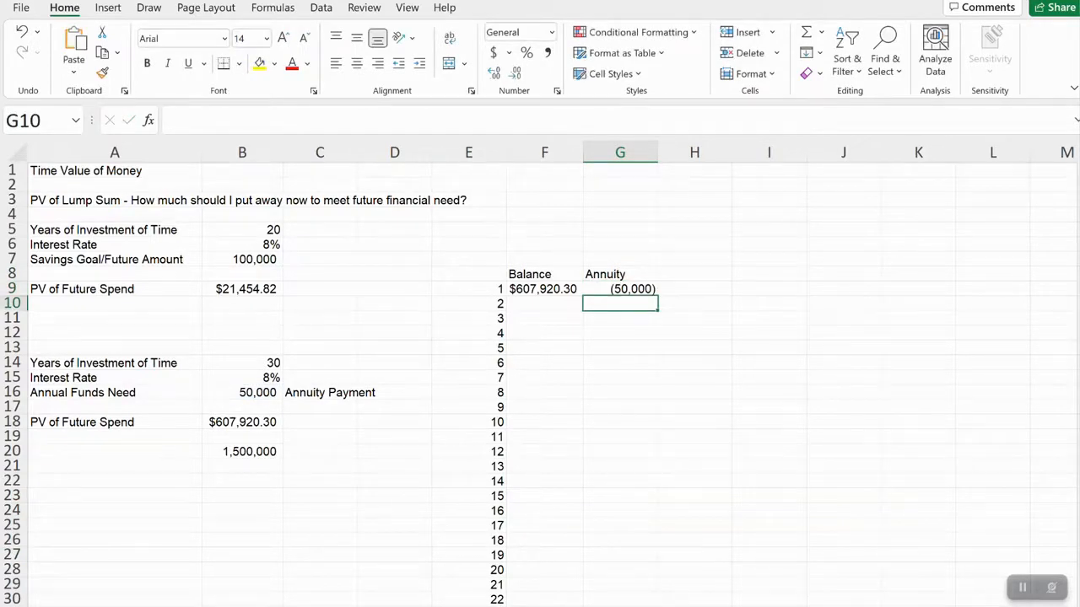
- Add an "Adj. Balance" header in H8 and calculate the year 1 adjusted balance in H9 as =F9+G9
key("Up")
key("Right")
key("Up")
type("Adj. Balance")
key("Return")
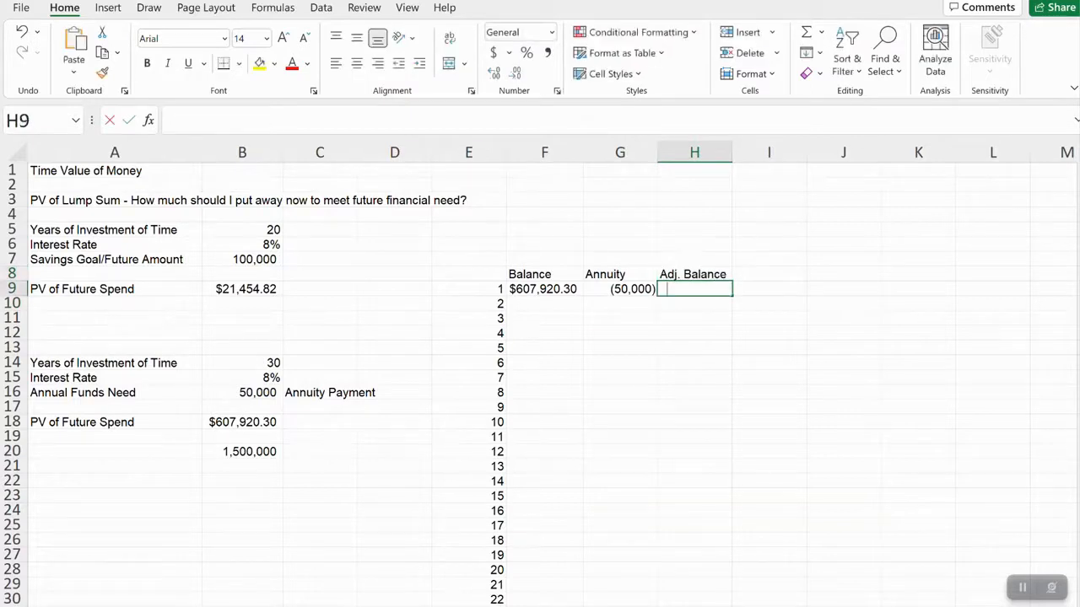
type("=")
key("Left")
key("Left")
type("+")
key("Left")
key("Return")
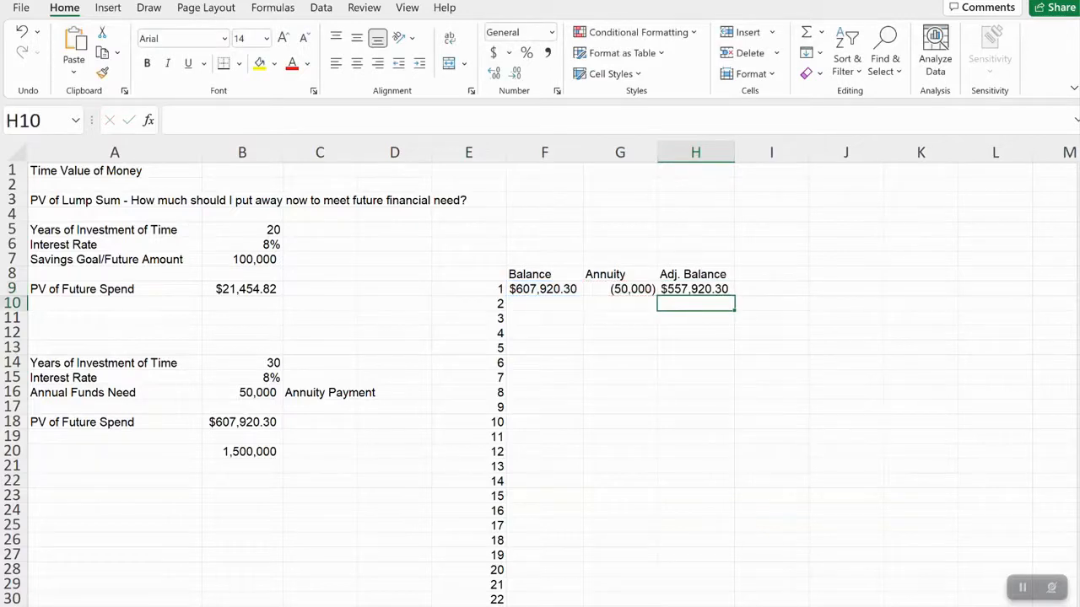
key("Up")
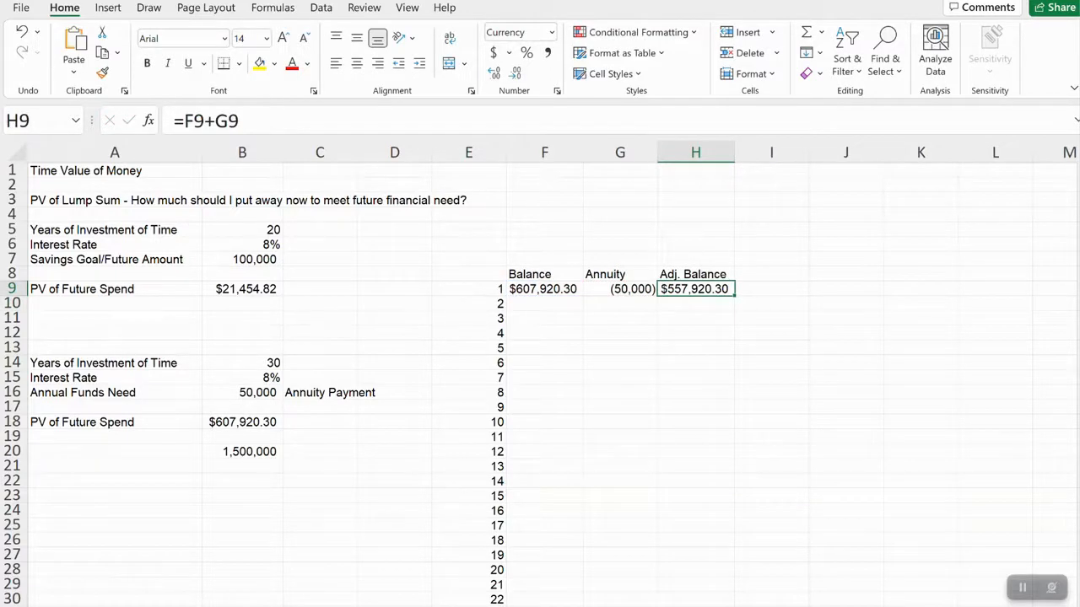
- Add an "8% Interest" header in I8 and calculate the year 1 balance with interest in I9 as =H9*1.08
key("Right")
key("Up")
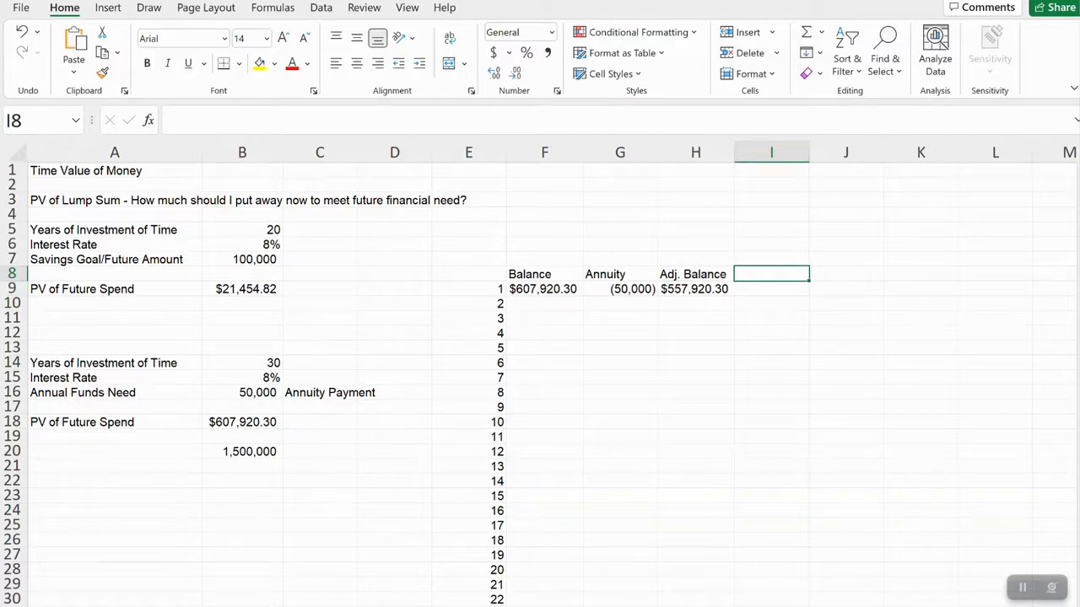
type("8% I")
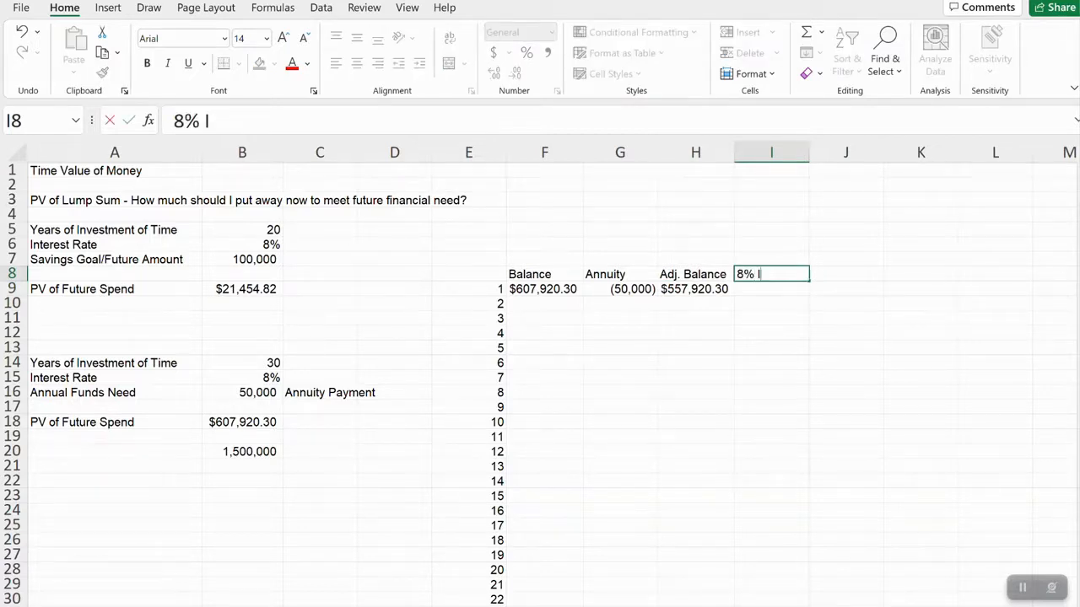
type("nterest")
key("Return")
type("=")
key("Left")
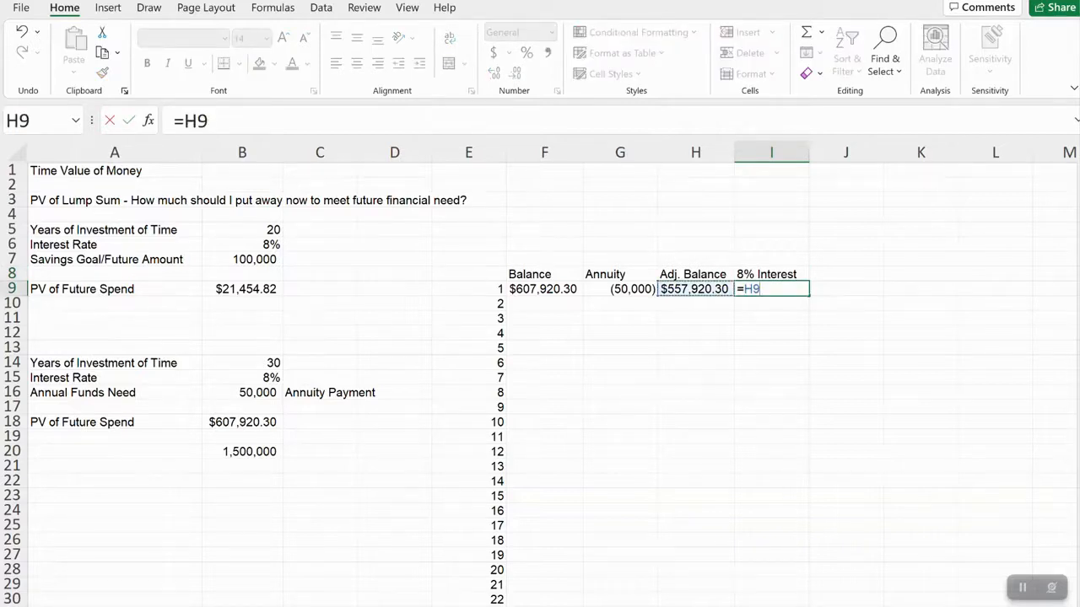
type("*1.08")
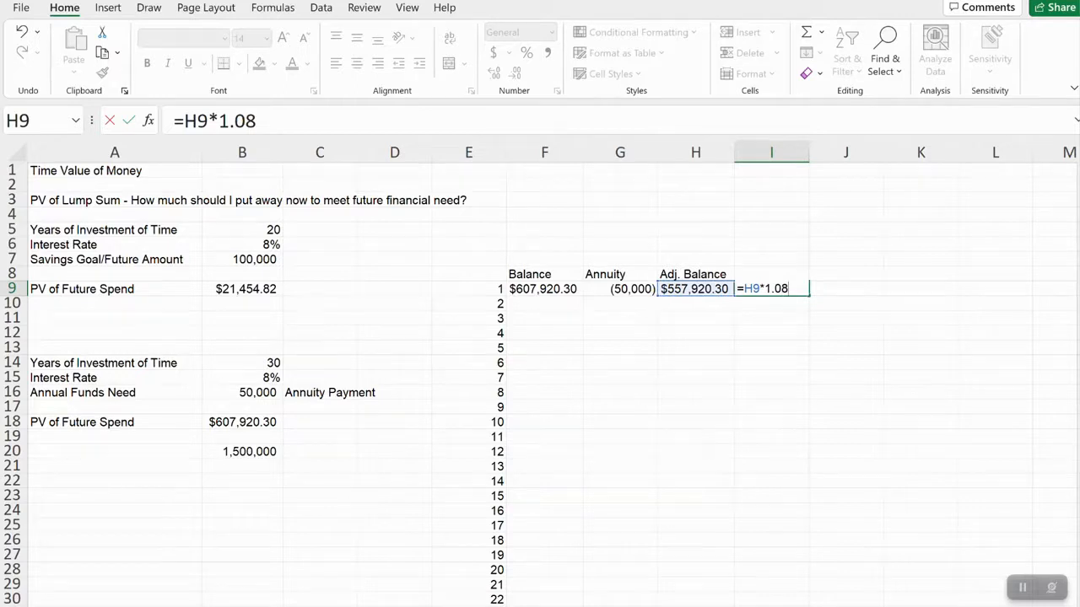
key("Return")
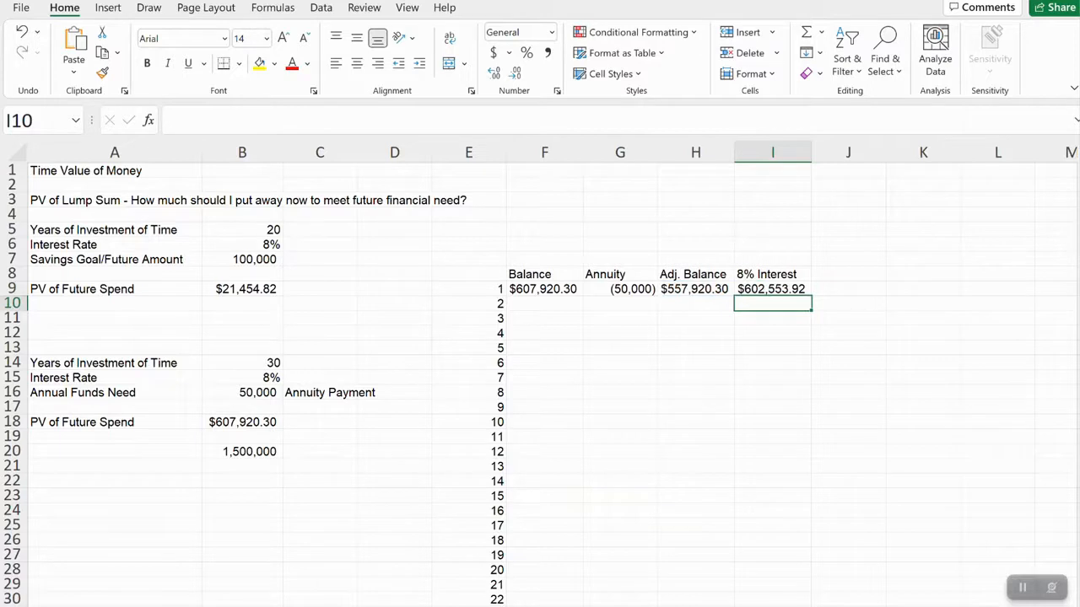
- Set the year 2 balance in F10 to the year 1 balance with interest, using =I9
left_click(620, 289)
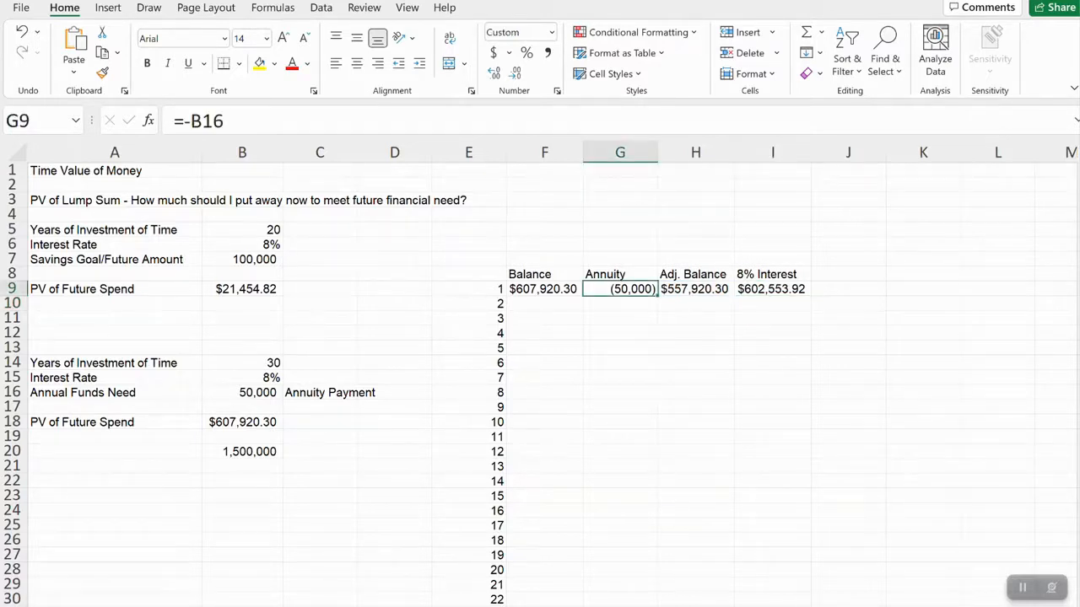
left_click(773, 289)
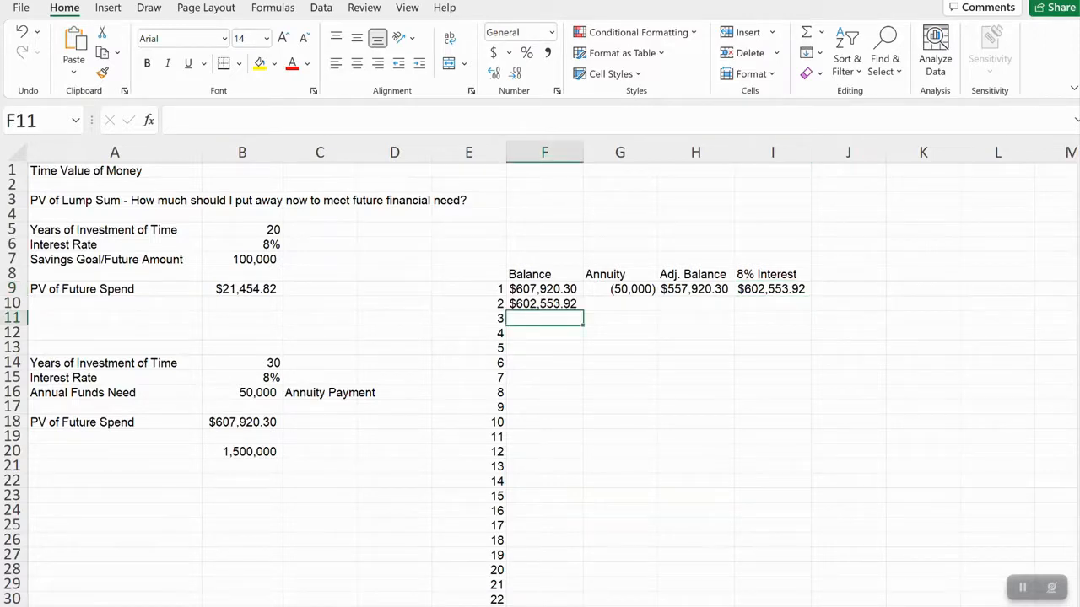
left_click(545, 303)
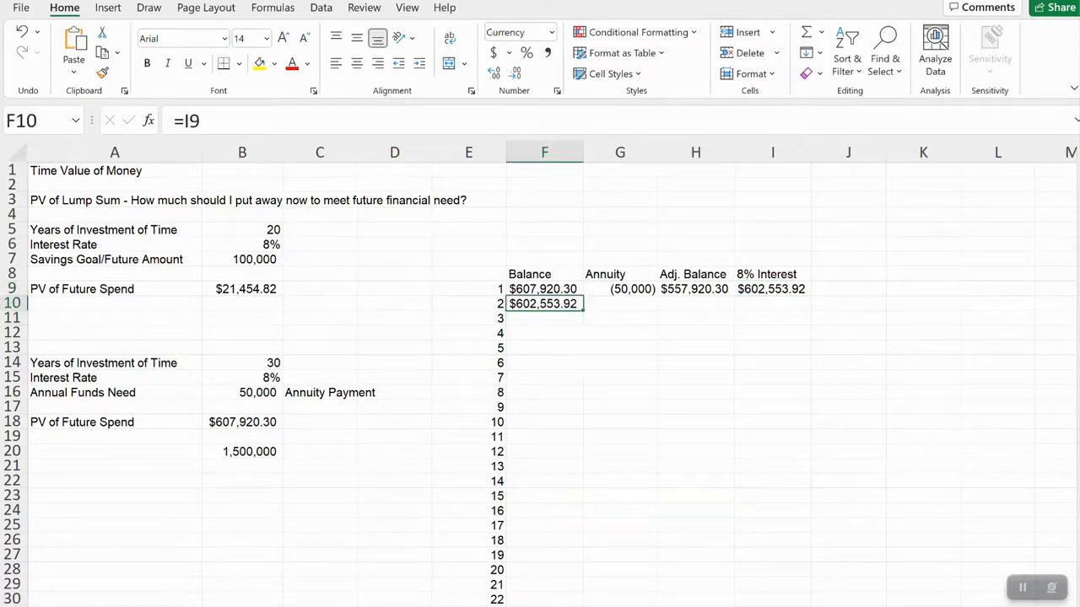
left_click(772, 289)
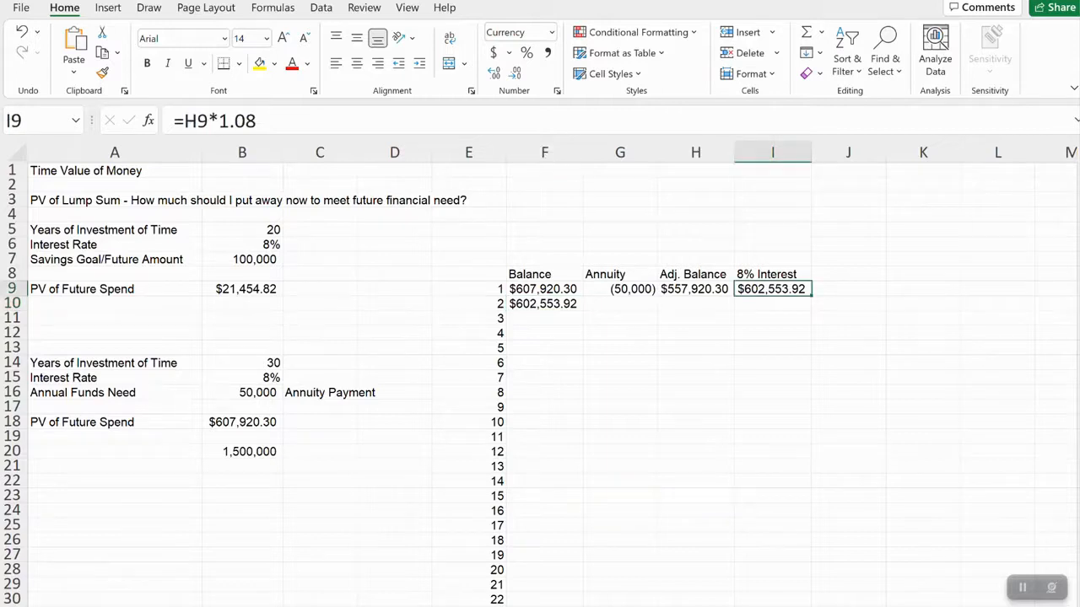
- Fill the year 1 formulas in G9:I9 down to row 10 and make the year 2 annuity in G10 reference G9
left_click_drag(620, 289, 808, 310)
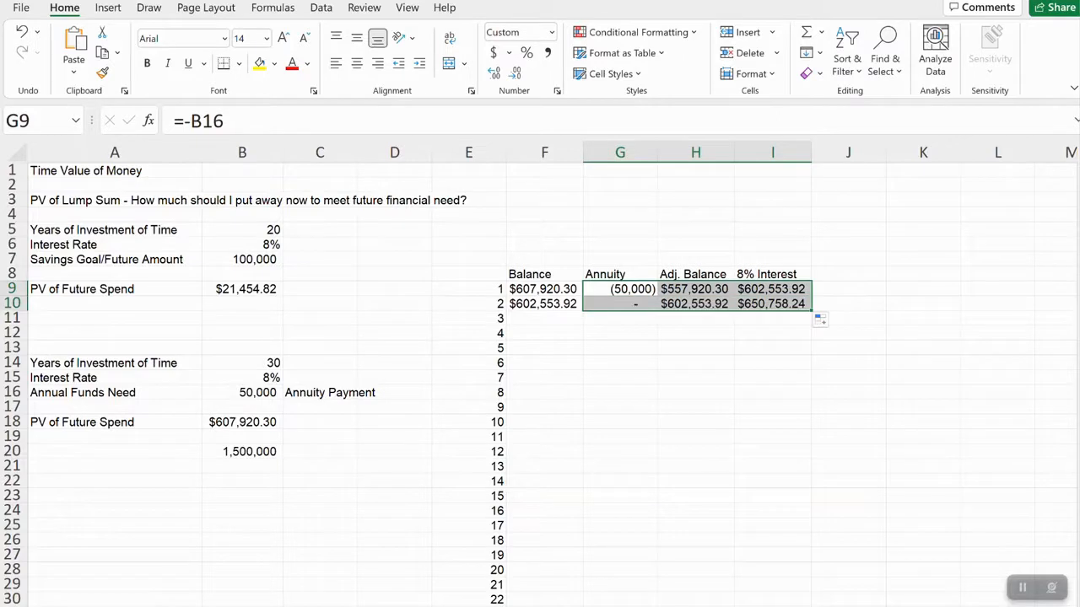
left_click(620, 304)
type("=")
left_click(620, 290)
key("Return")
key("Up")
key("Left")
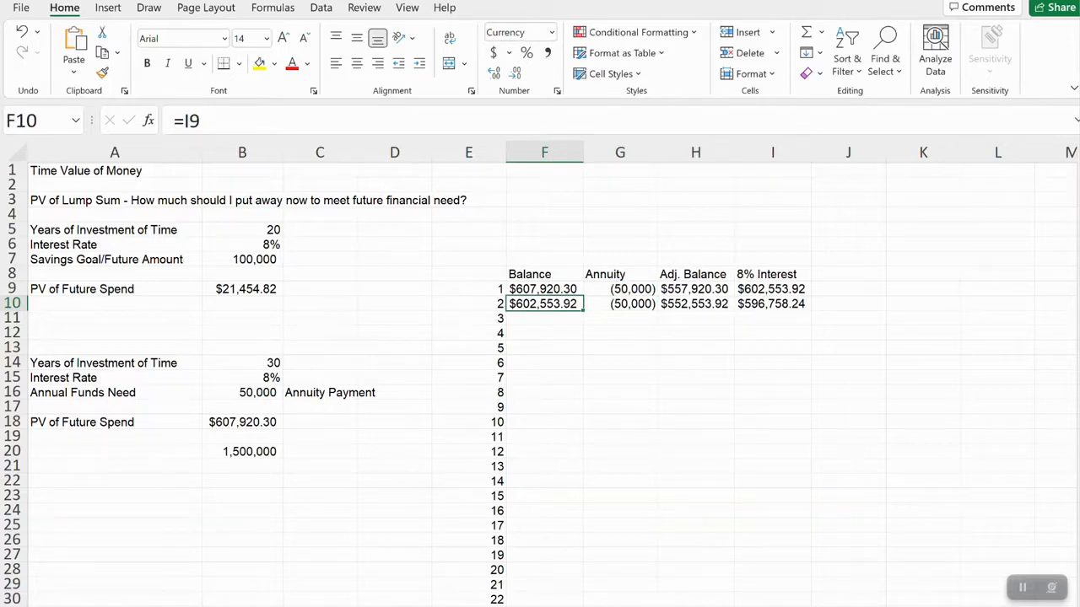
- Copy the year 2 formulas in F10:I10 down through row 38 to complete the schedule to year 30
left_click(696, 304)
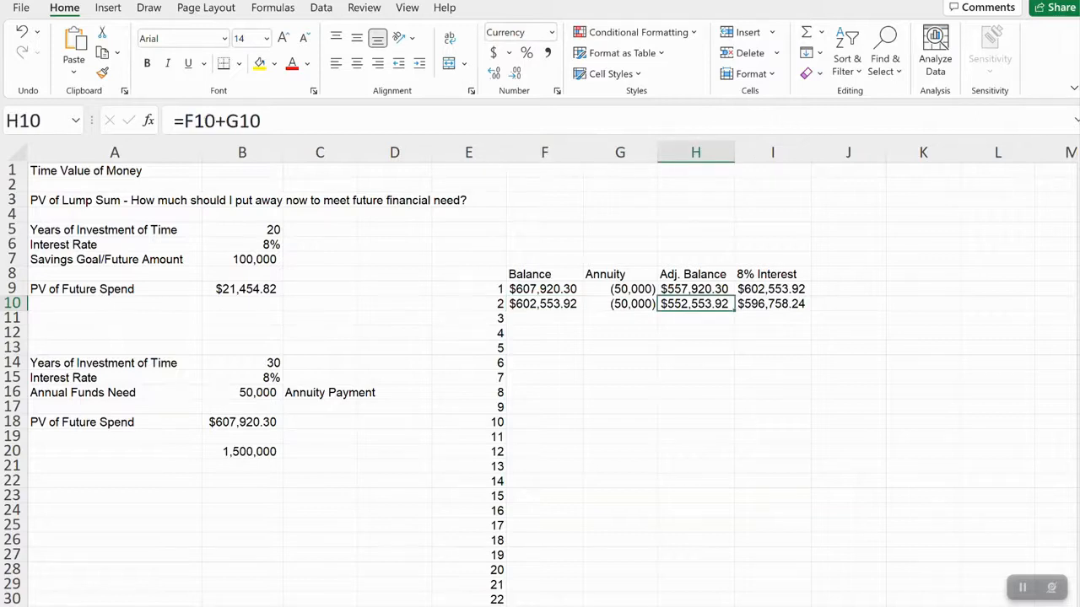
left_click(773, 304)
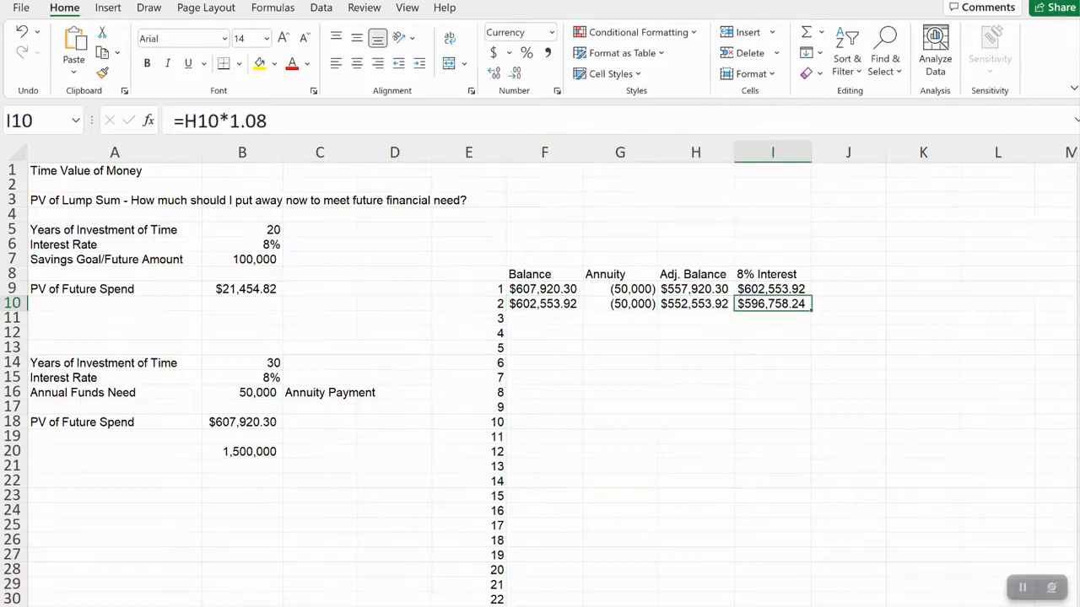
left_click_drag(544, 304, 772, 304)
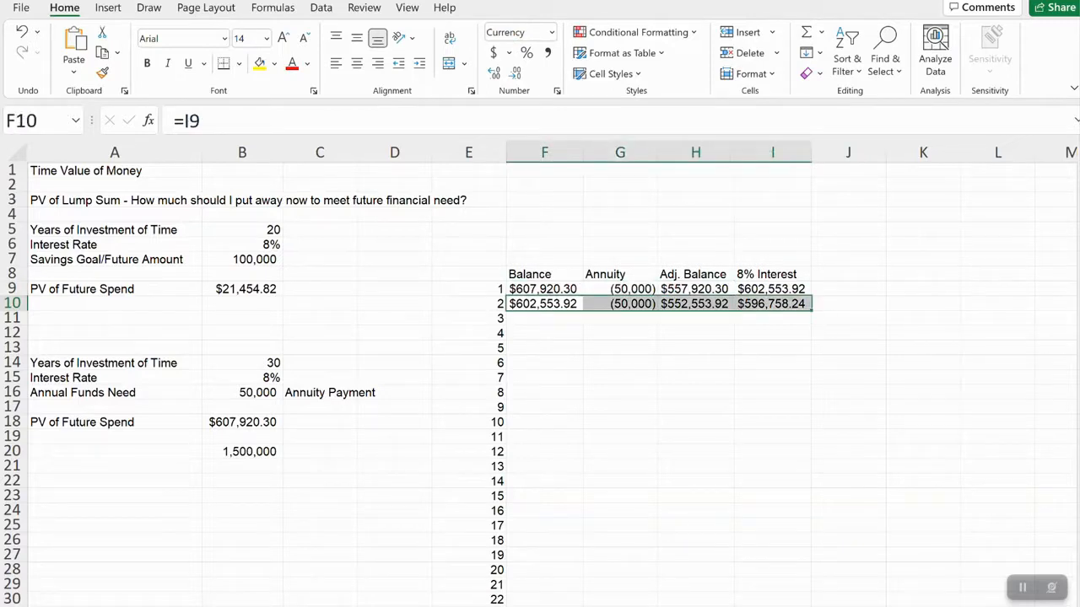
left_click(544, 304)
left_click(544, 289)
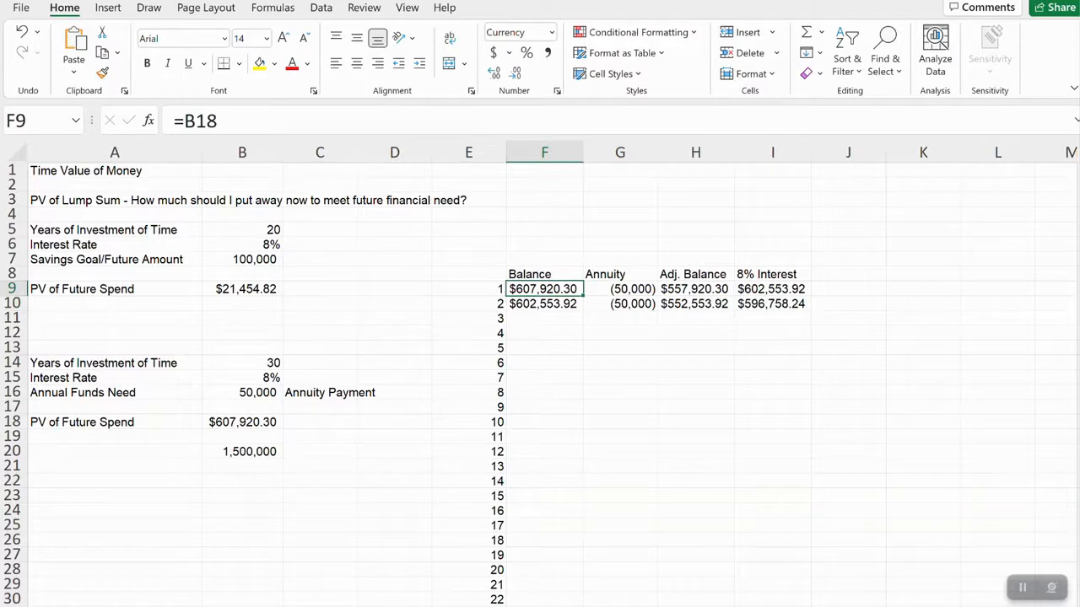
left_click(544, 303)
left_click(772, 290)
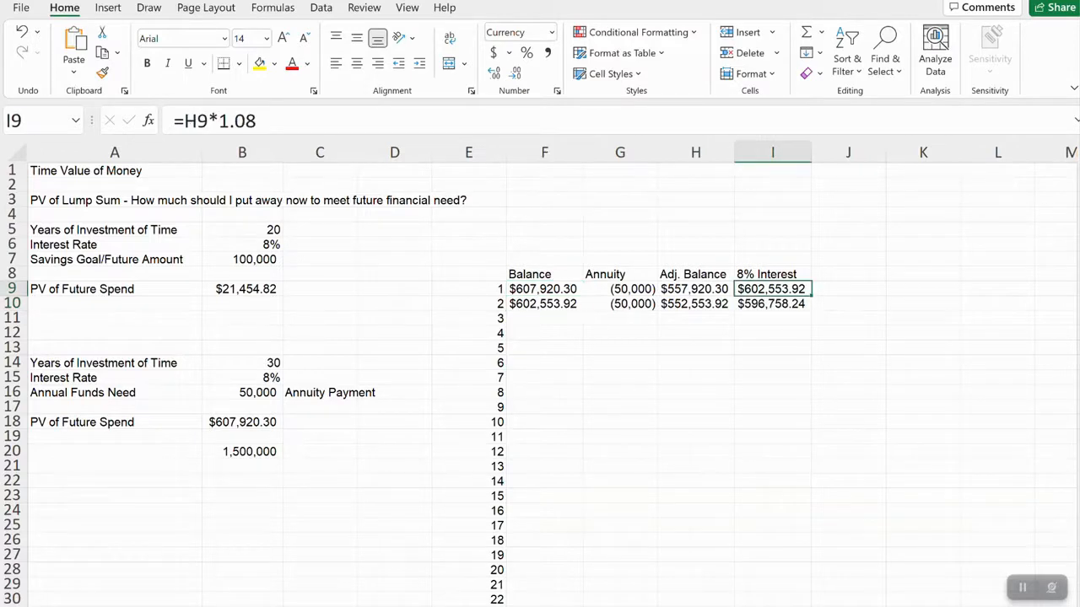
left_click_drag(545, 304, 743, 590)
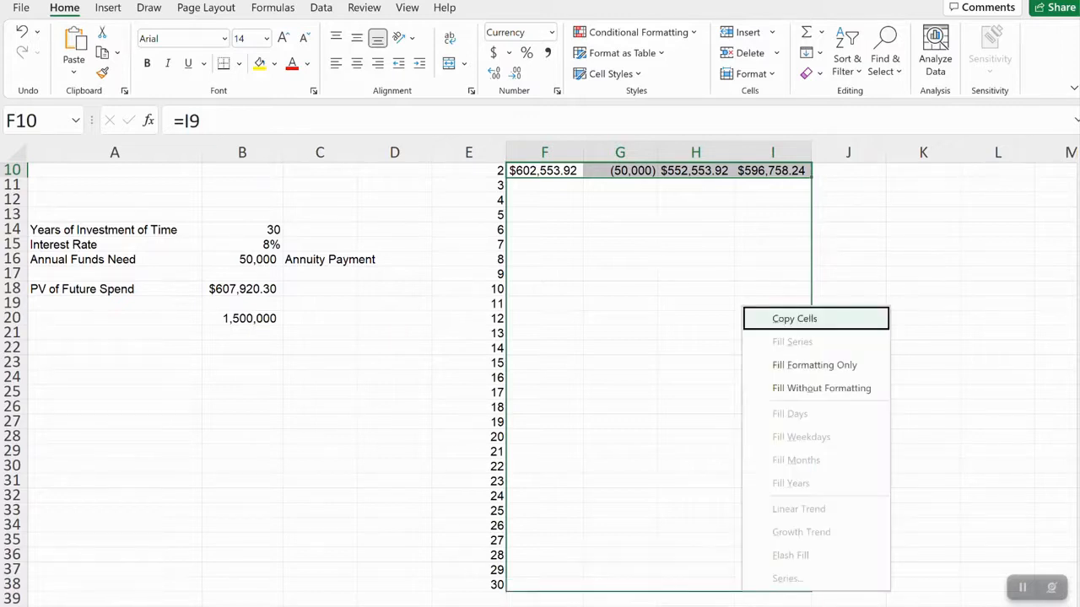
left_click(794, 318)
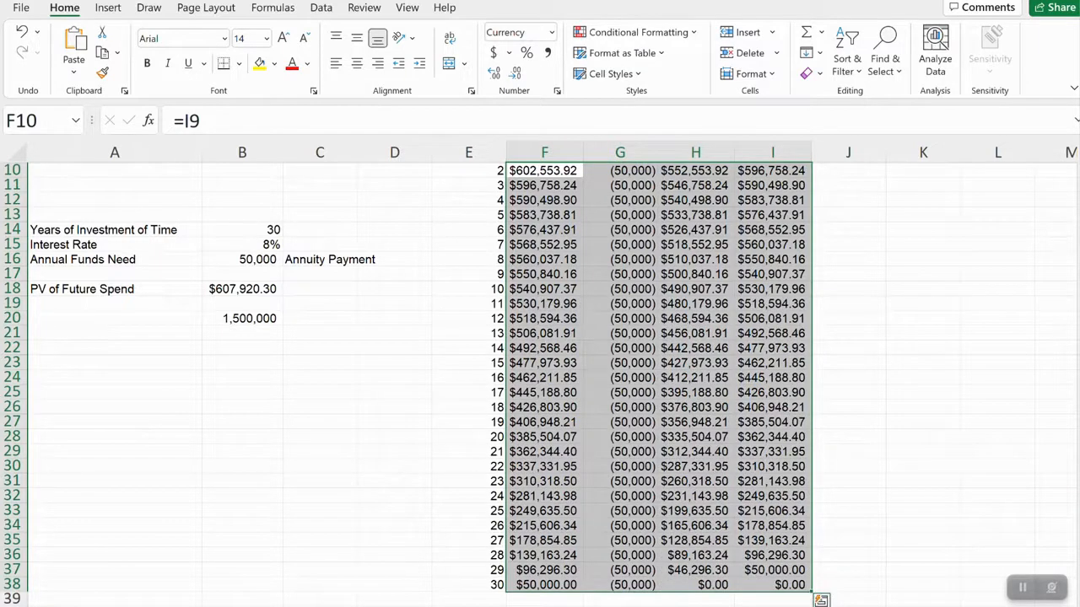
- Examine the balance column through the schedule's final years and return to the year 1 balance in F9
left_click(696, 482)
key("Left")
key("Left")
key("Down")
key("Down")
key("Down")
key("Down")
key("Down")
key("Down")
key("Down")
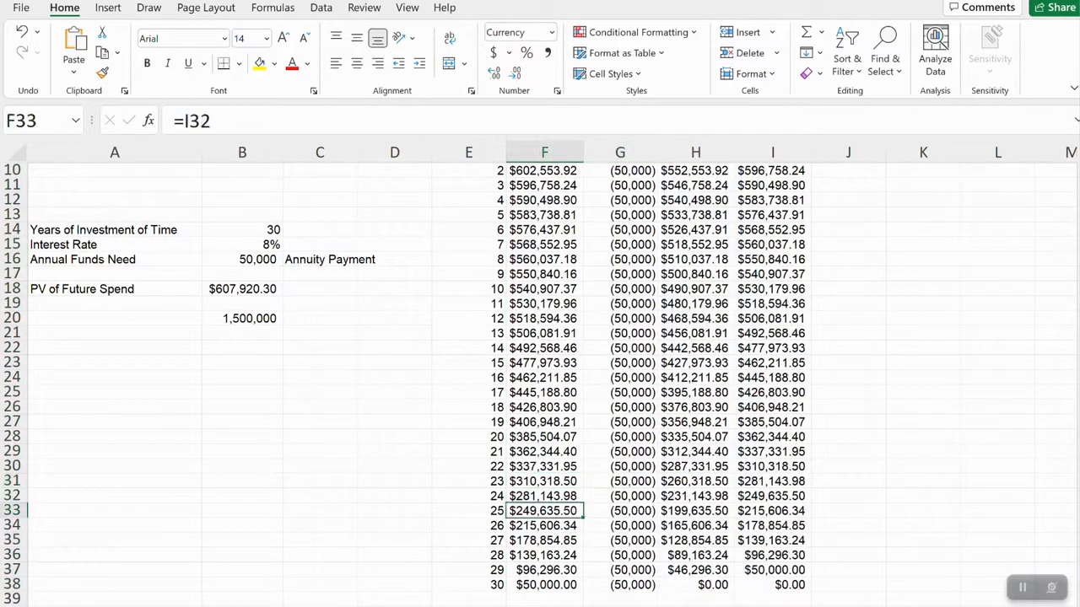
key("Page_Up")
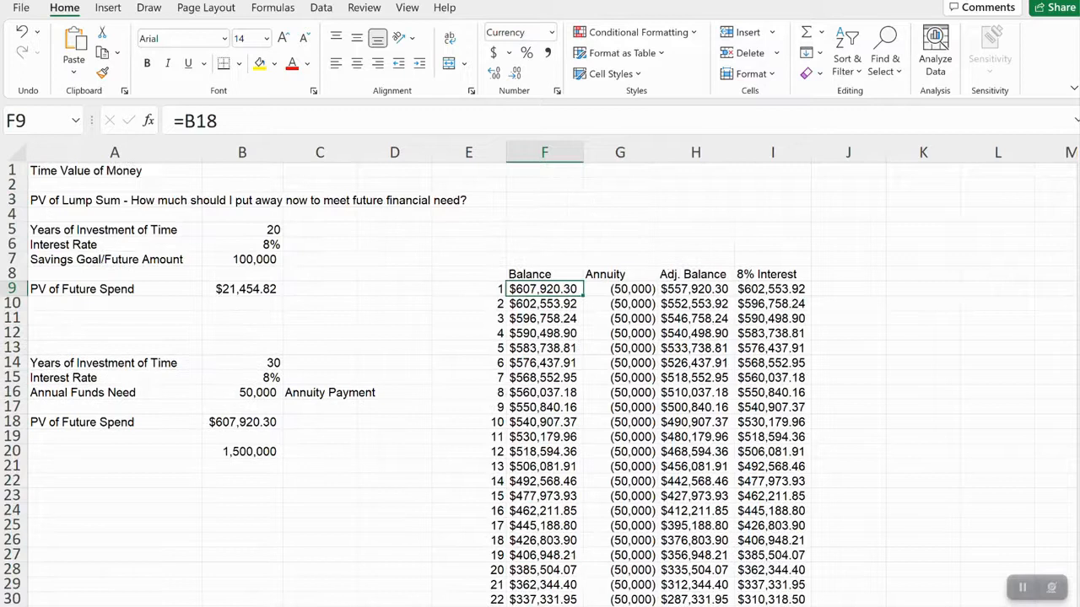